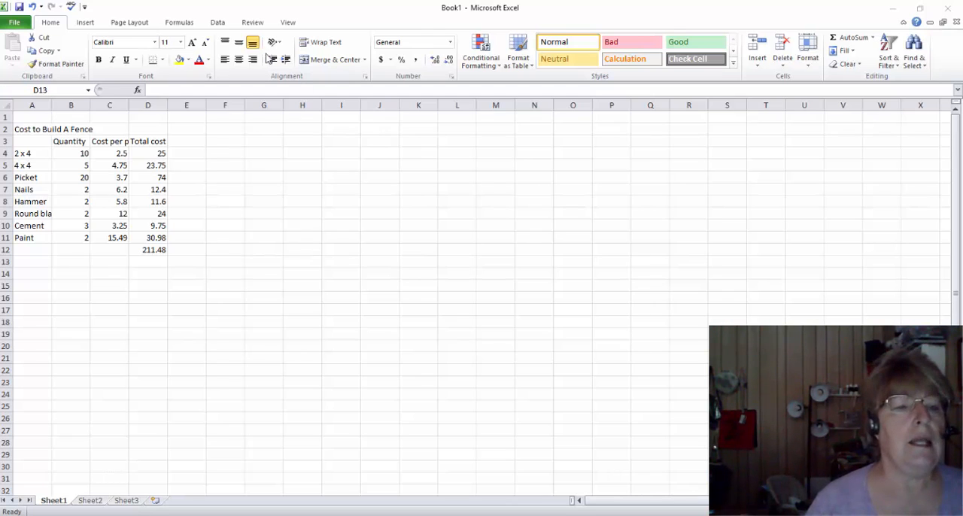
# Examine the fence cost table's title, column headings, item labels and figures
pyautogui.click(79, 144)
pyautogui.click(77, 143)
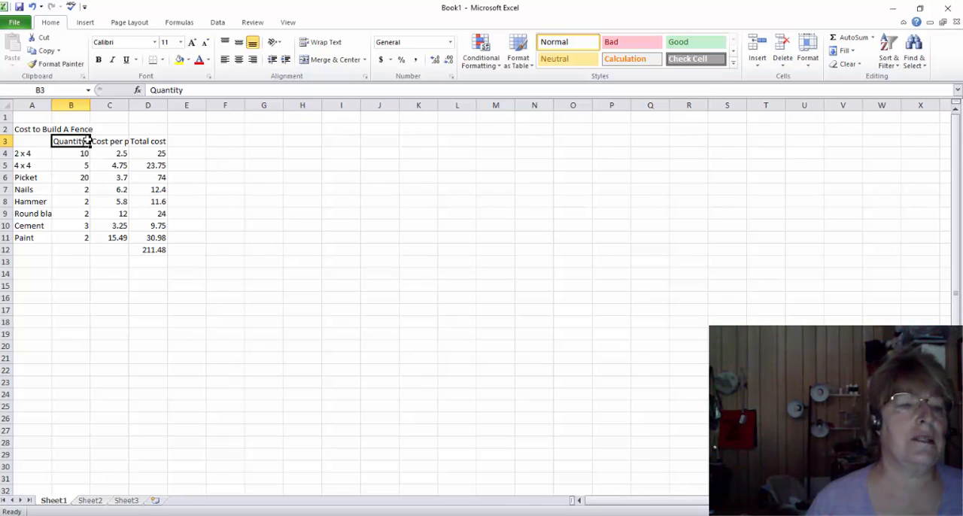
pyautogui.click(35, 129)
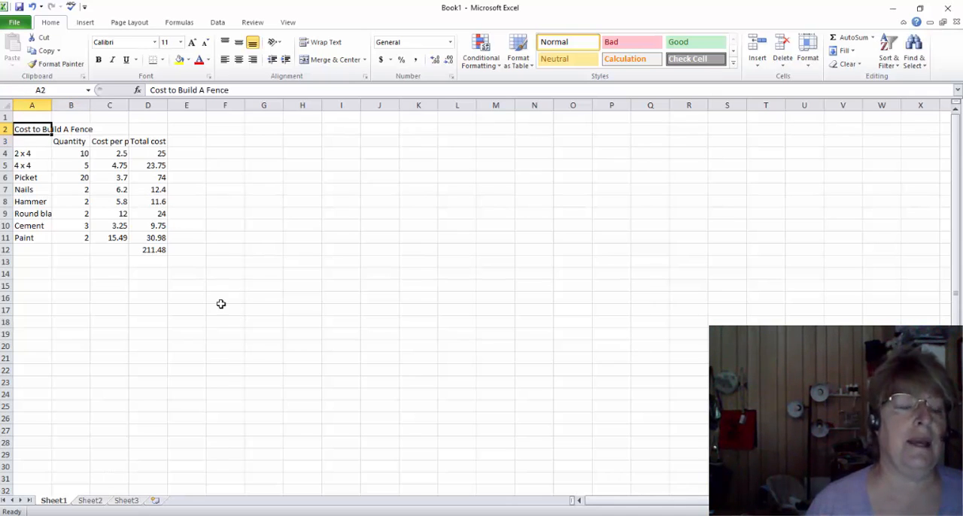
pyautogui.click(71, 143)
pyautogui.click(111, 142)
pyautogui.click(139, 141)
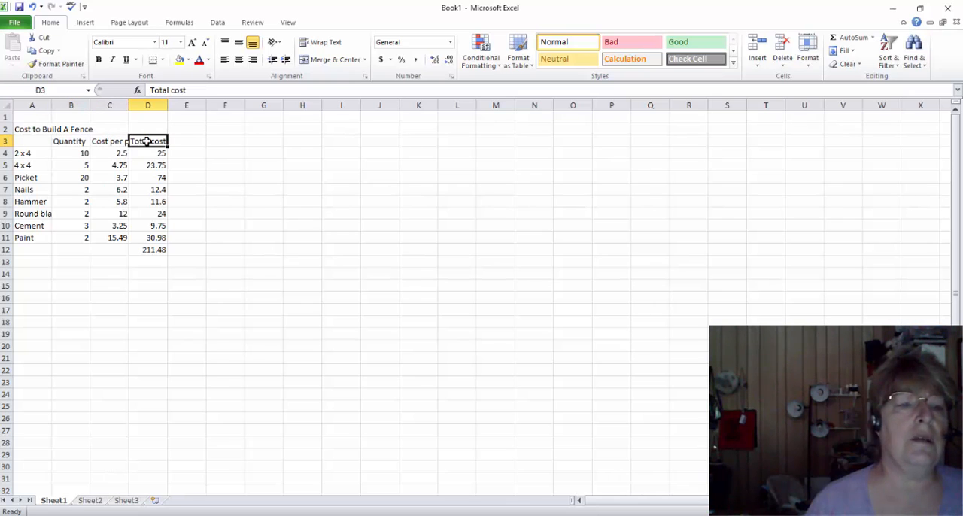
pyautogui.moveTo(65, 141); pyautogui.dragTo(158, 141)
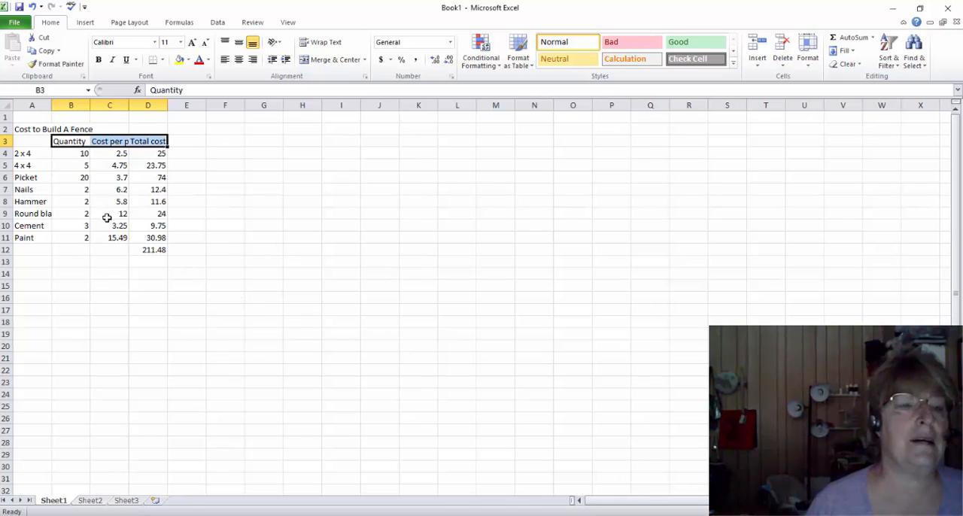
pyautogui.moveTo(27, 154); pyautogui.dragTo(29, 241)
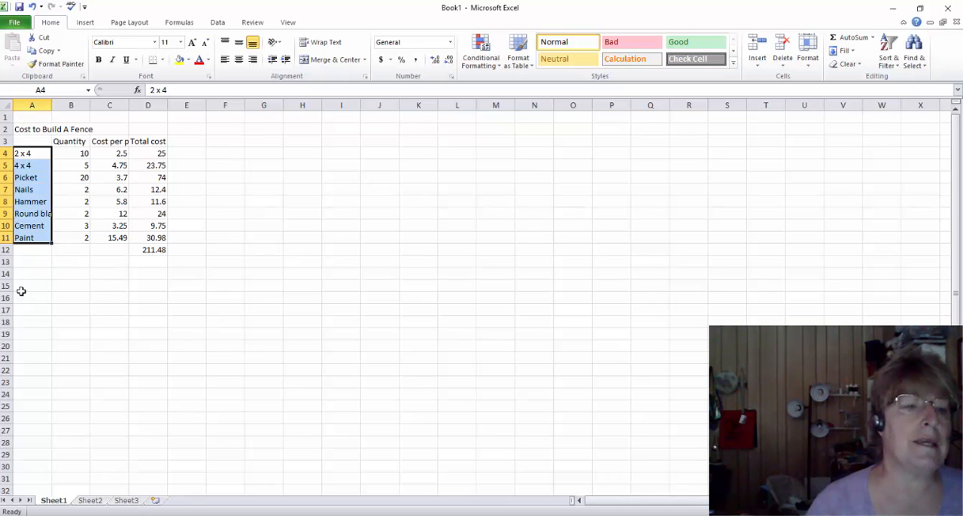
pyautogui.click(4, 141)
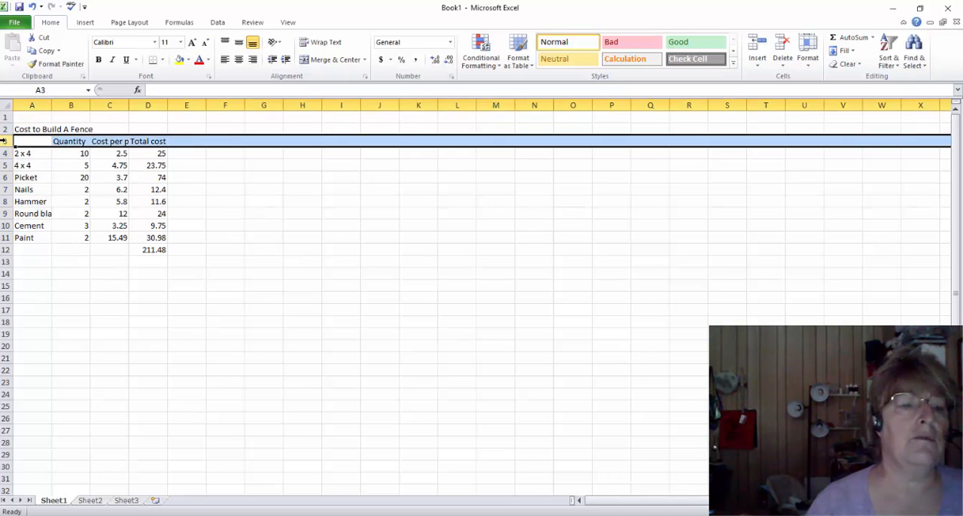
pyautogui.click(20, 129)
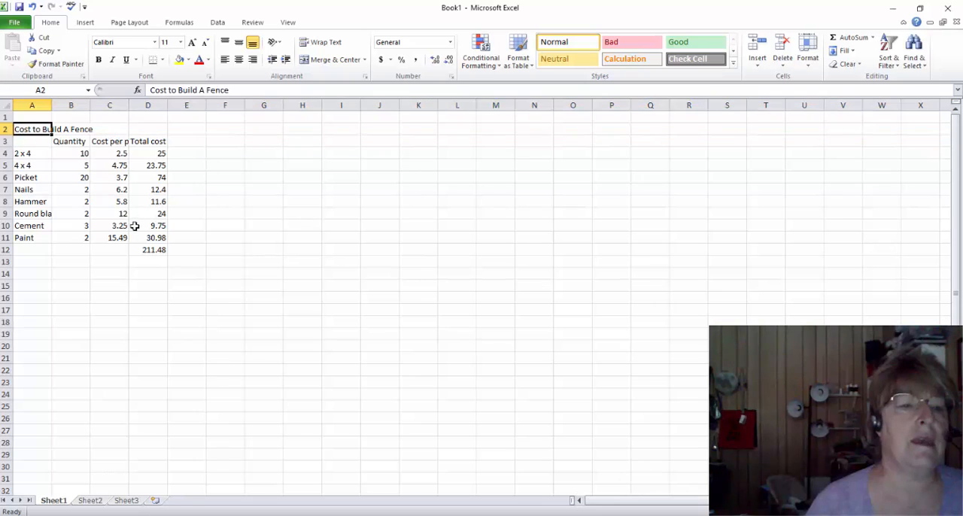
pyautogui.moveTo(73, 153); pyautogui.dragTo(158, 248)
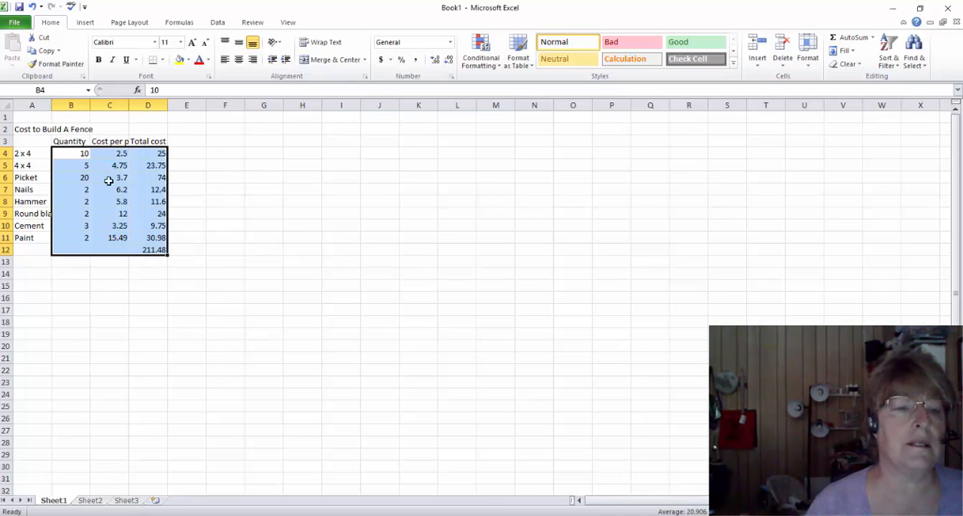
pyautogui.click(82, 157)
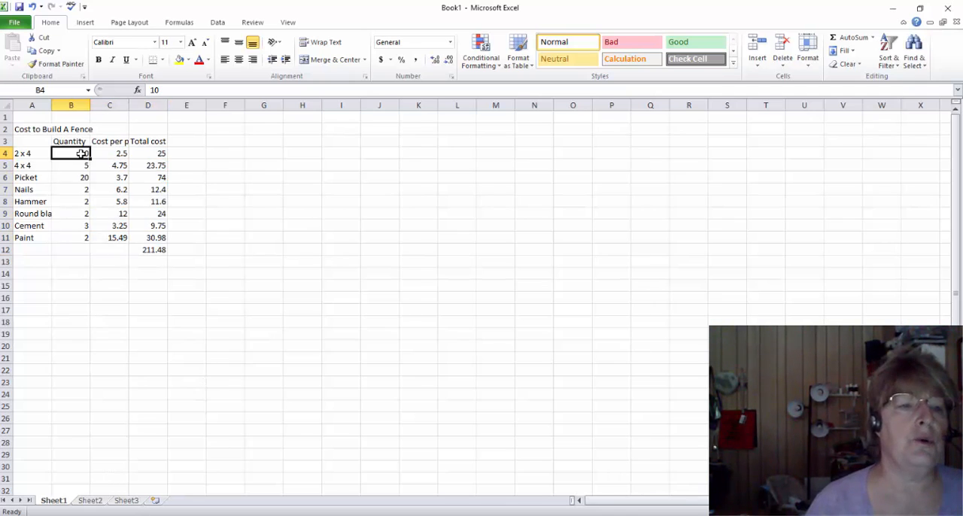
pyautogui.click(154, 163)
pyautogui.click(152, 308)
pyautogui.click(71, 319)
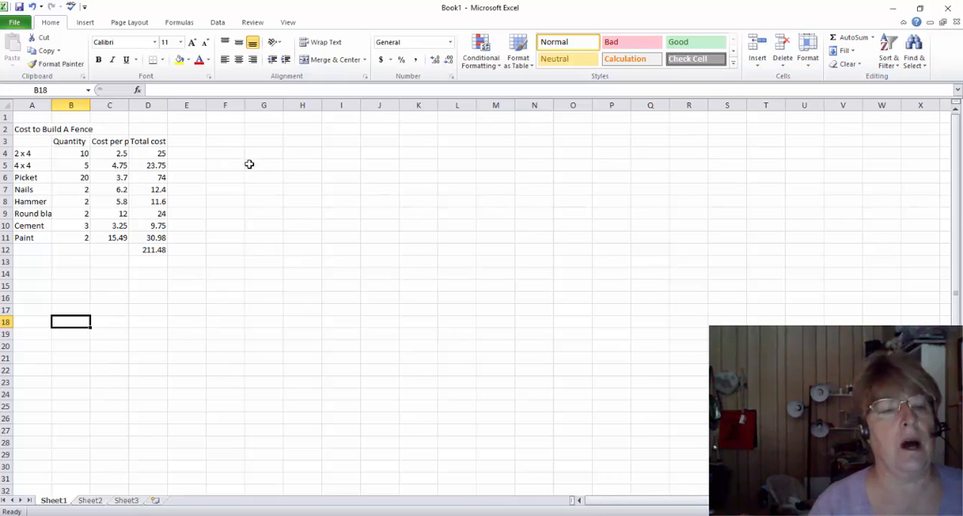
# Enlarge the title "Cost to Build A Fence" in A2 to 16 points and make it bold
pyautogui.click(17, 131)
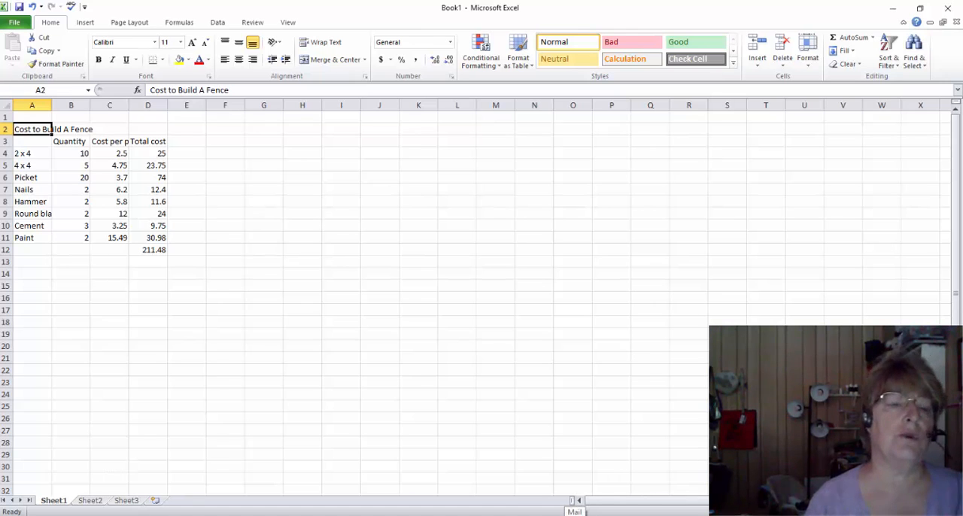
pyautogui.doubleClick(193, 44)
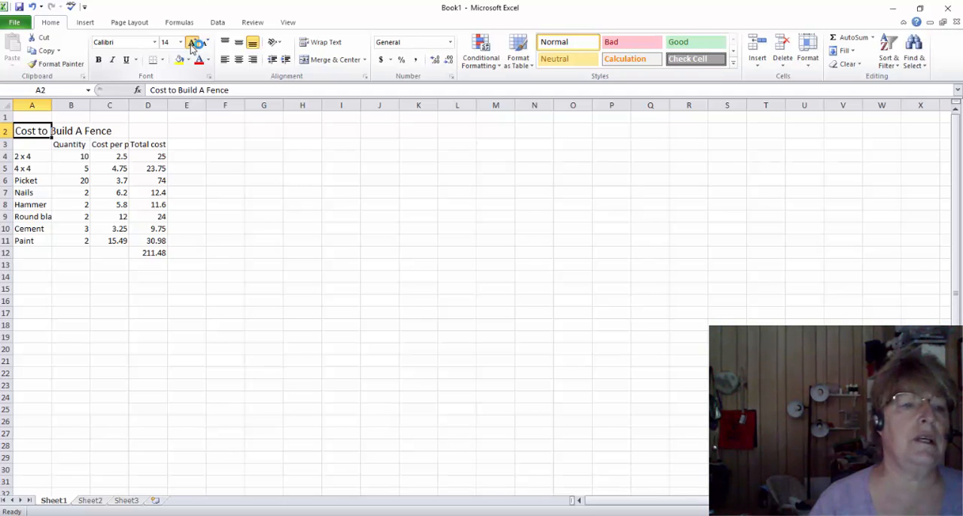
pyautogui.click(193, 47)
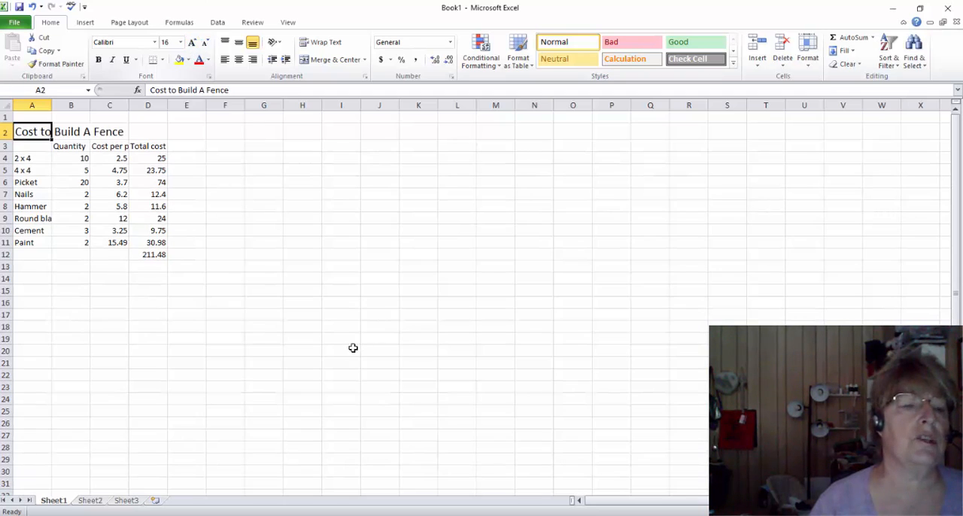
pyautogui.click(99, 61)
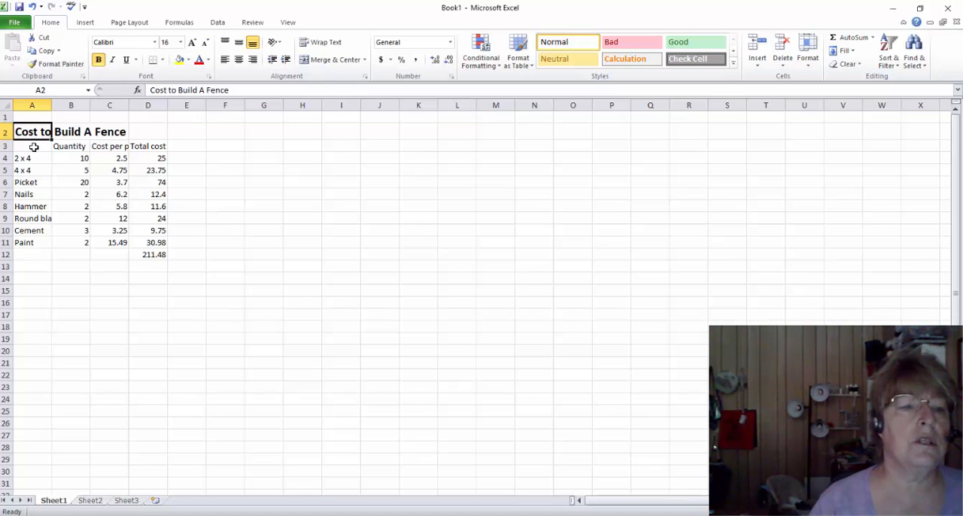
pyautogui.moveTo(34, 146); pyautogui.dragTo(161, 255)
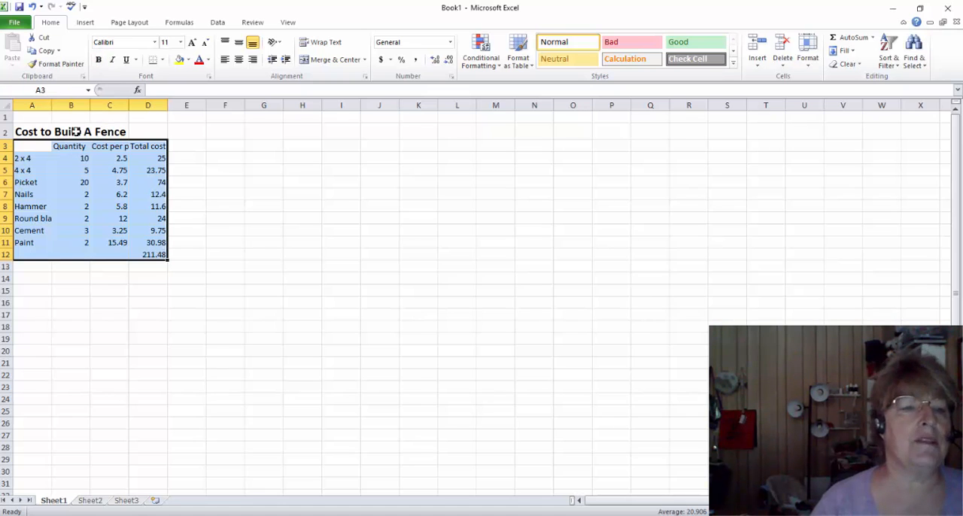
pyautogui.click(106, 318)
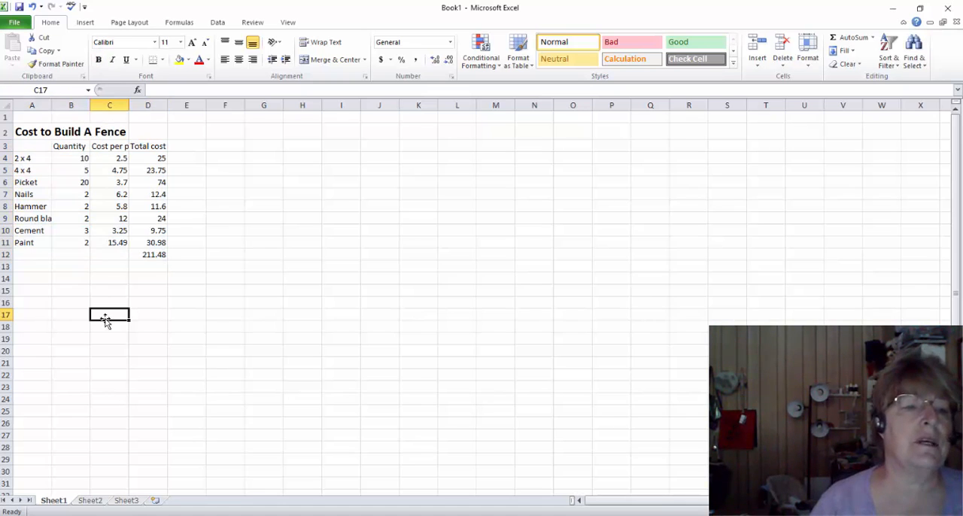
# Try moving the title from A2 to B2 to center it over the table, and undo the move
pyautogui.click(35, 131)
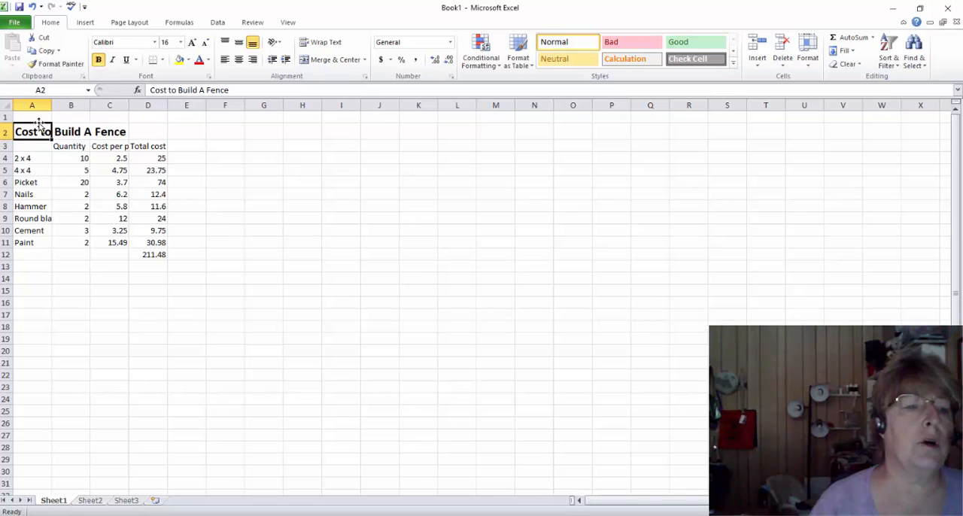
pyautogui.moveTo(44, 124); pyautogui.dragTo(72, 127)
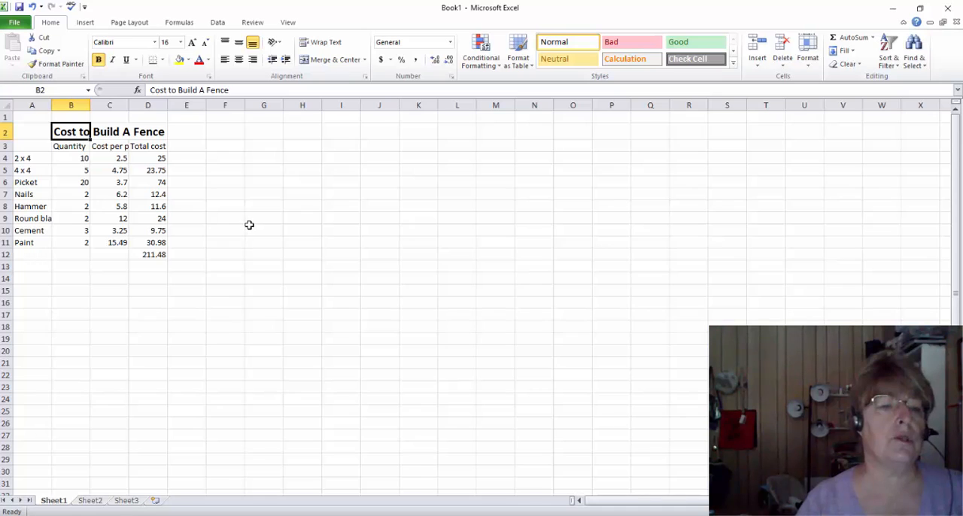
pyautogui.hotkey('ctrl', 'z')
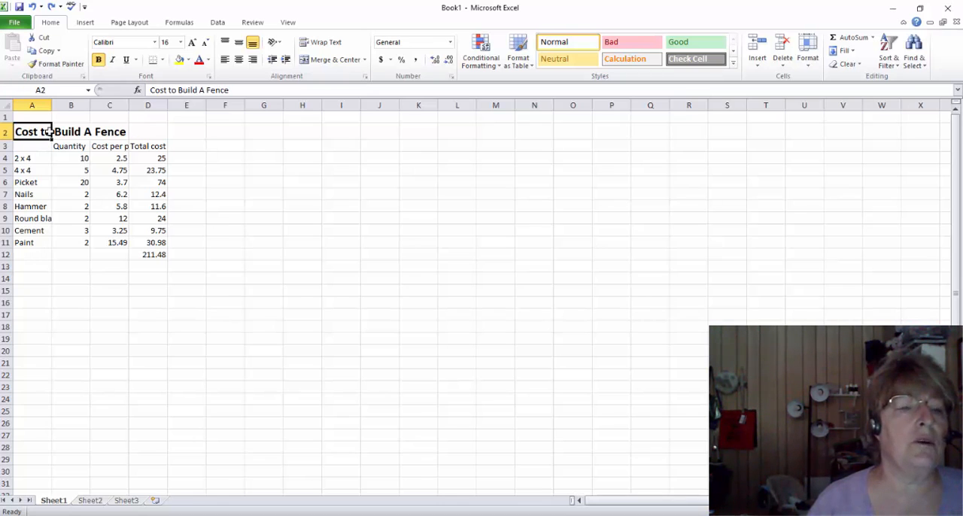
# Merge and center the title across A2:D2, the full width of the table
pyautogui.moveTo(39, 133); pyautogui.dragTo(145, 132)
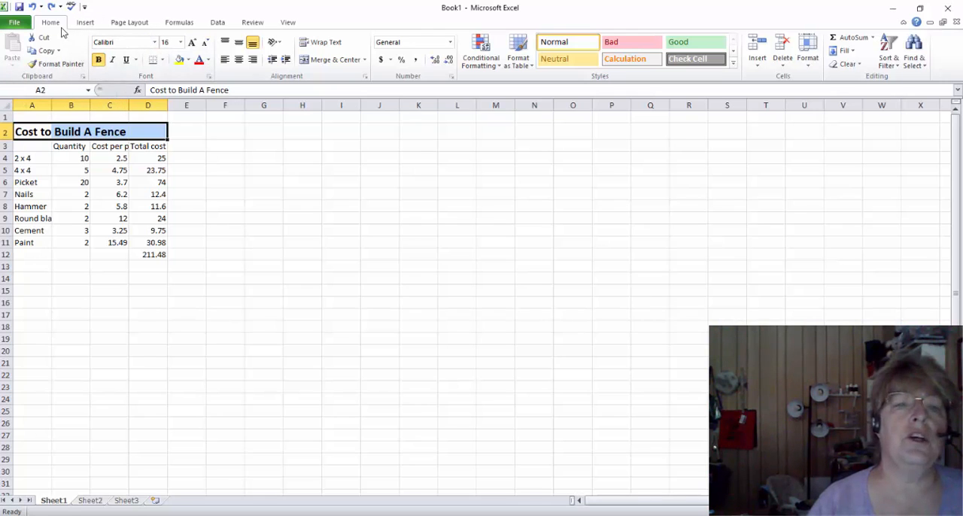
pyautogui.click(336, 60)
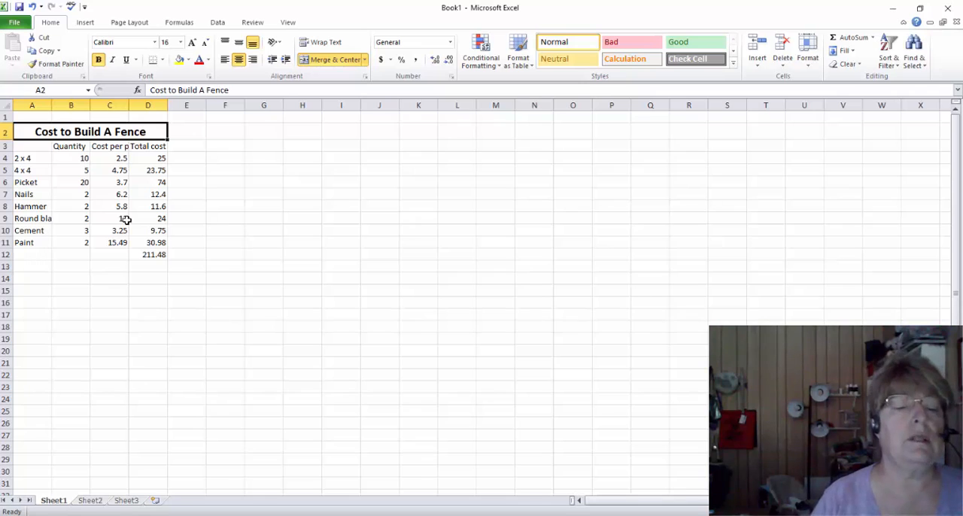
# Insert one blank row between the title and the column headings
pyautogui.click(25, 146)
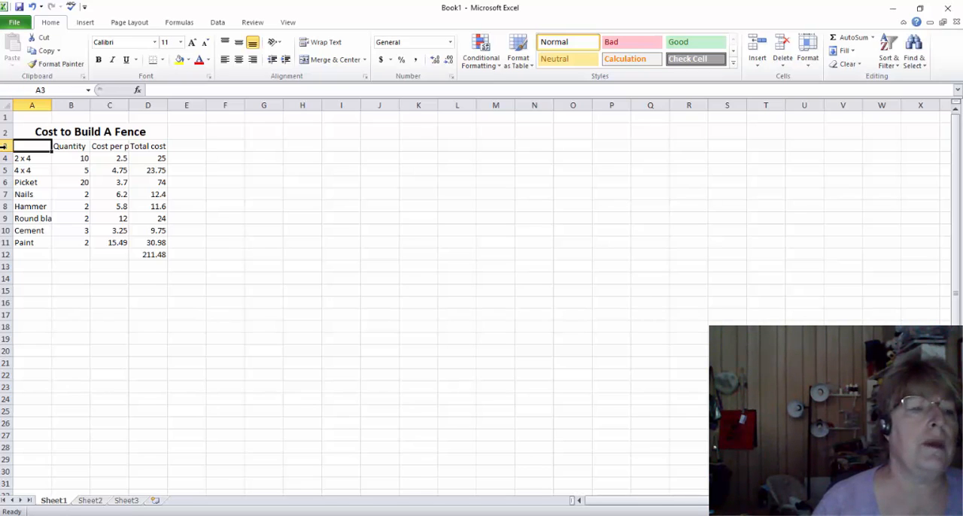
pyautogui.click(4, 146)
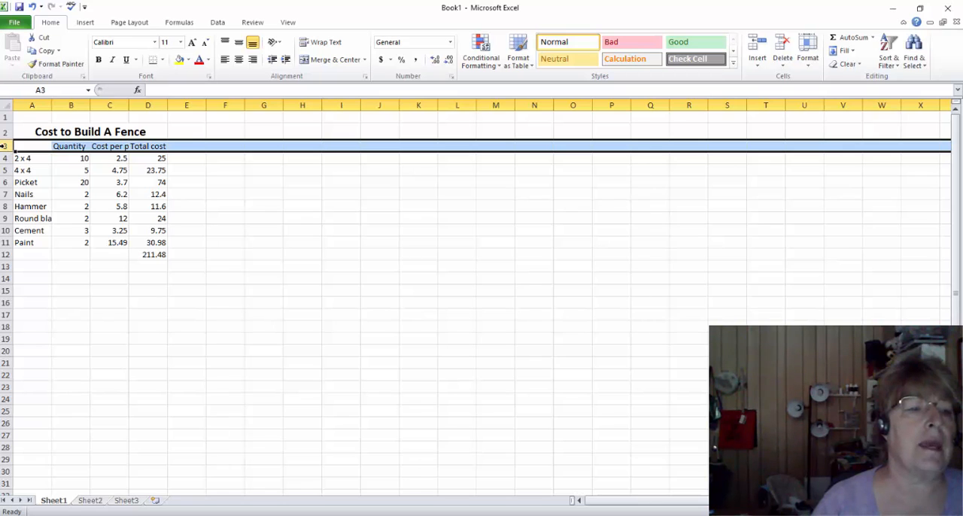
pyautogui.rightClick(4, 146)
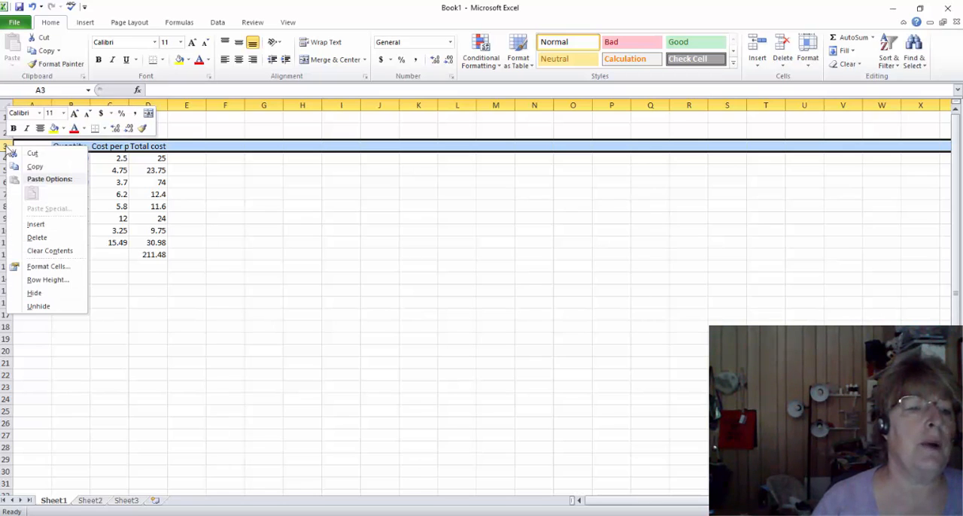
pyautogui.click(36, 225)
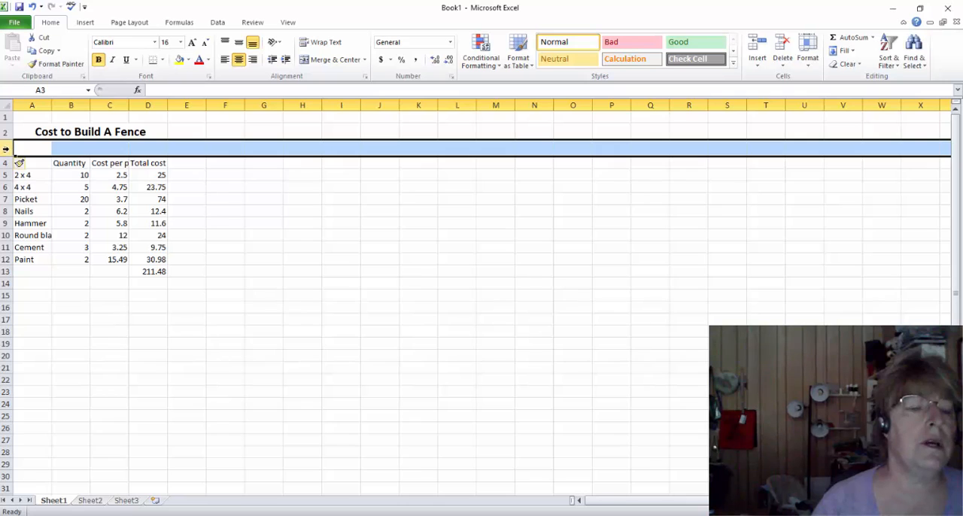
# Try inserting three rows at once above row 3, and undo the insertion
pyautogui.moveTo(6, 150); pyautogui.dragTo(6, 170)
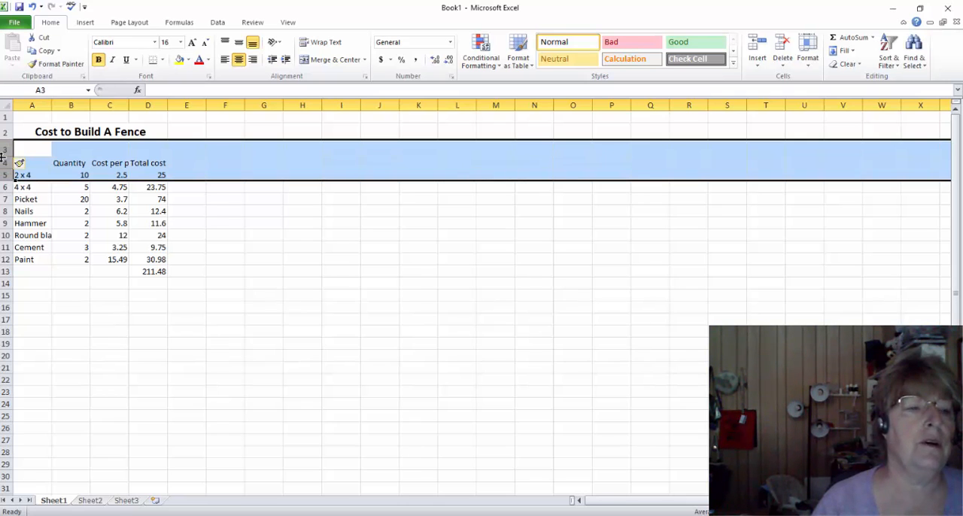
pyautogui.rightClick(4, 156)
pyautogui.click(44, 236)
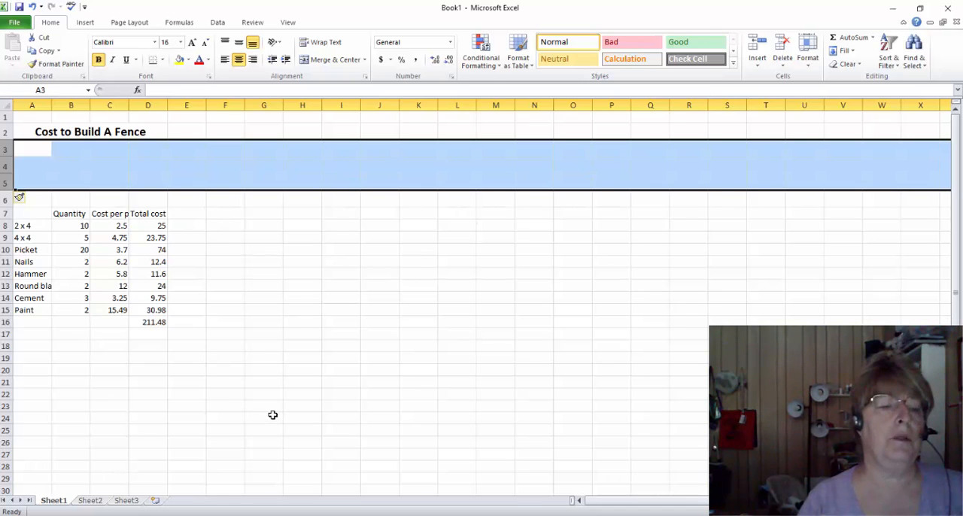
pyautogui.hotkey('ctrl', 'z')
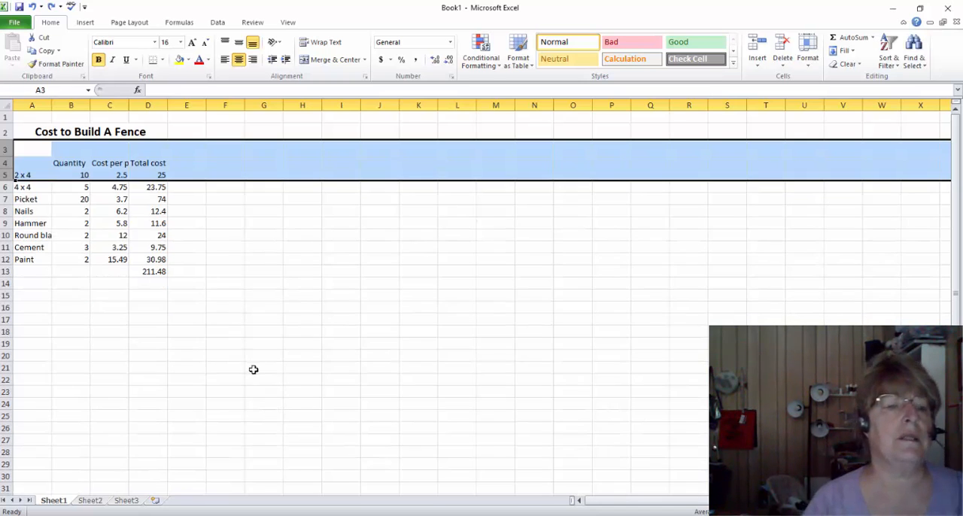
pyautogui.click(154, 282)
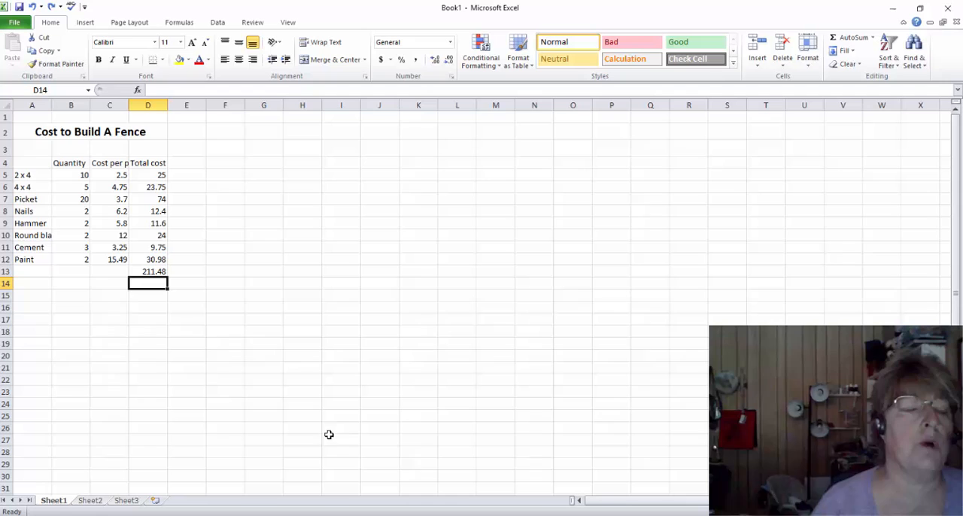
# Insert a blank column between the Quantity column and the cost-per-piece column
pyautogui.click(106, 105)
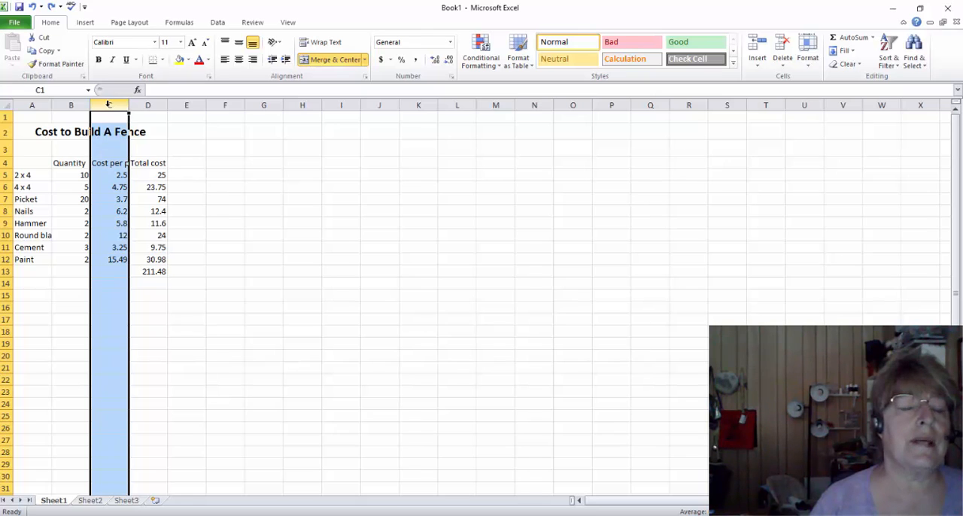
pyautogui.rightClick(108, 103)
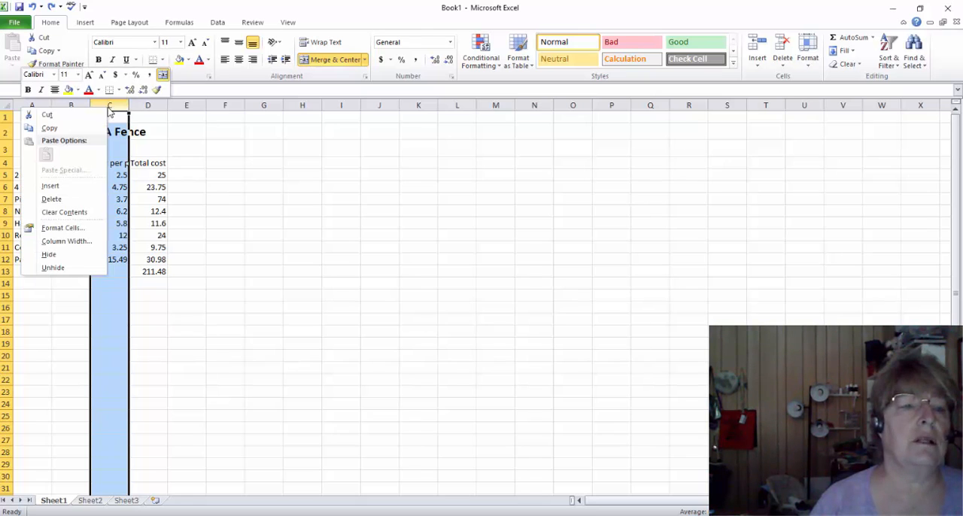
pyautogui.click(66, 185)
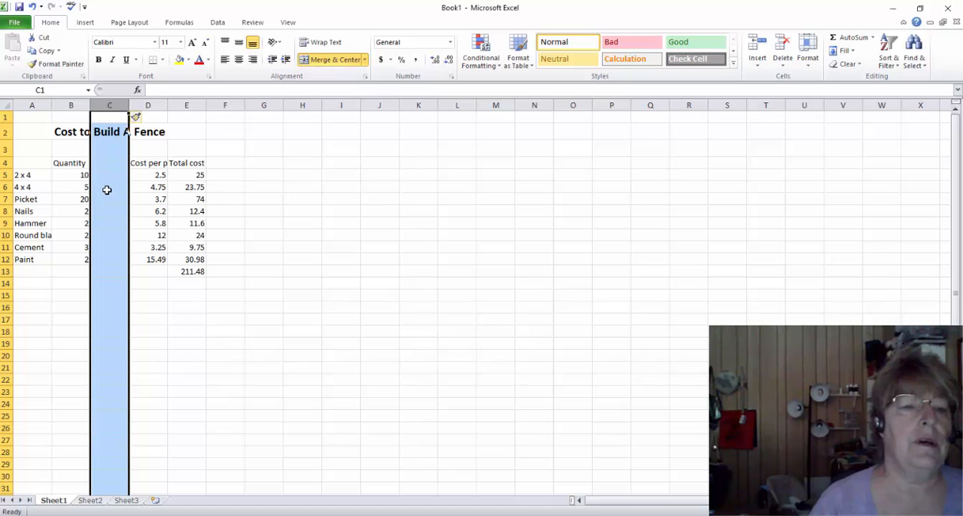
# Enter "each" as the unit for the 2 x 4, 4 x 4 and Picket rows in column C
pyautogui.click(111, 164)
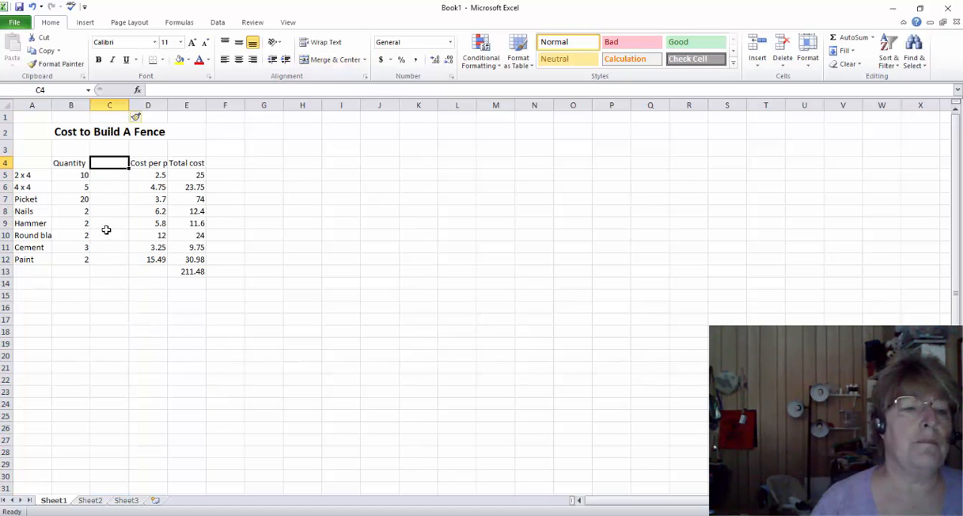
pyautogui.click(112, 176)
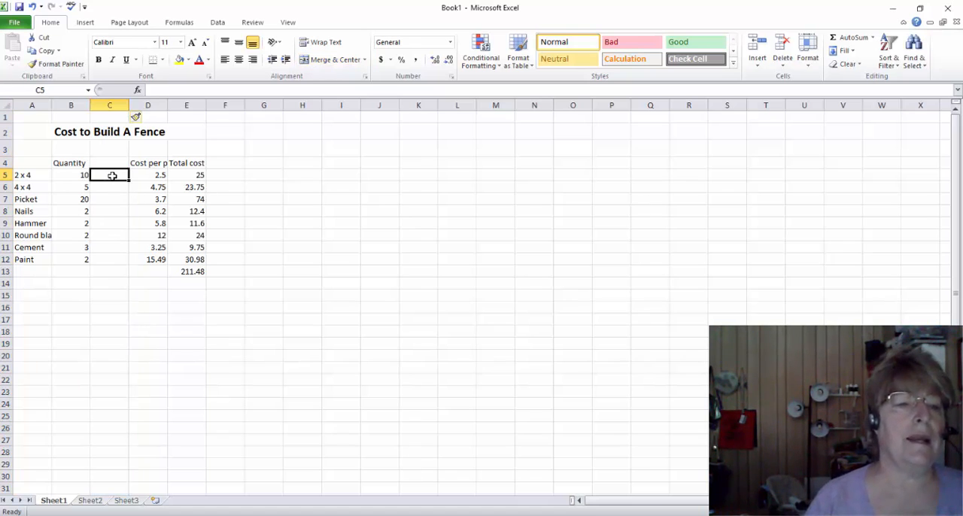
pyautogui.write('ea')
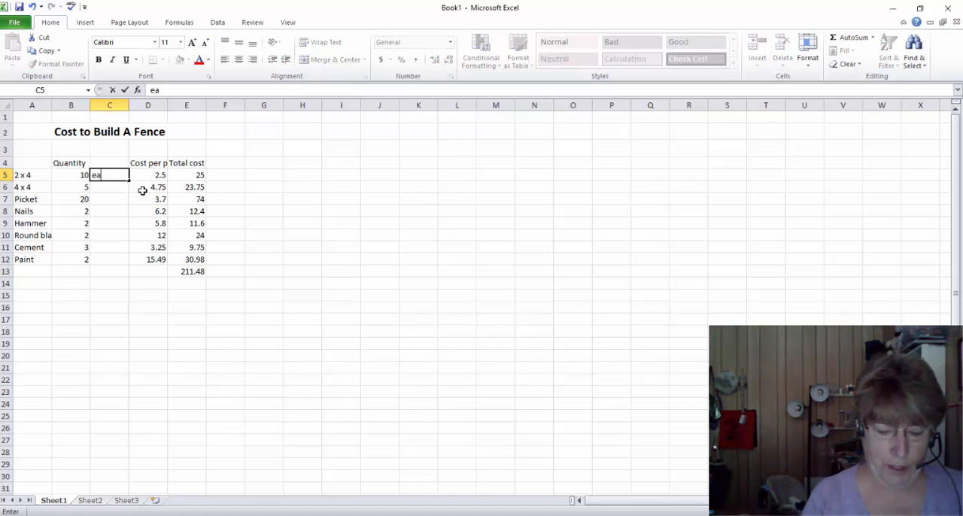
pyautogui.write('ch')
pyautogui.press('Return')
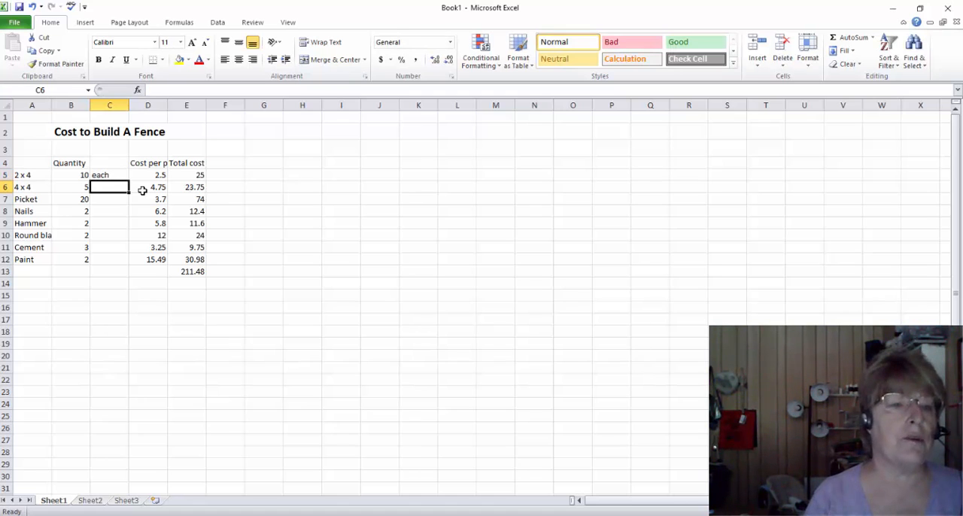
pyautogui.write('each')
pyautogui.press('Return')
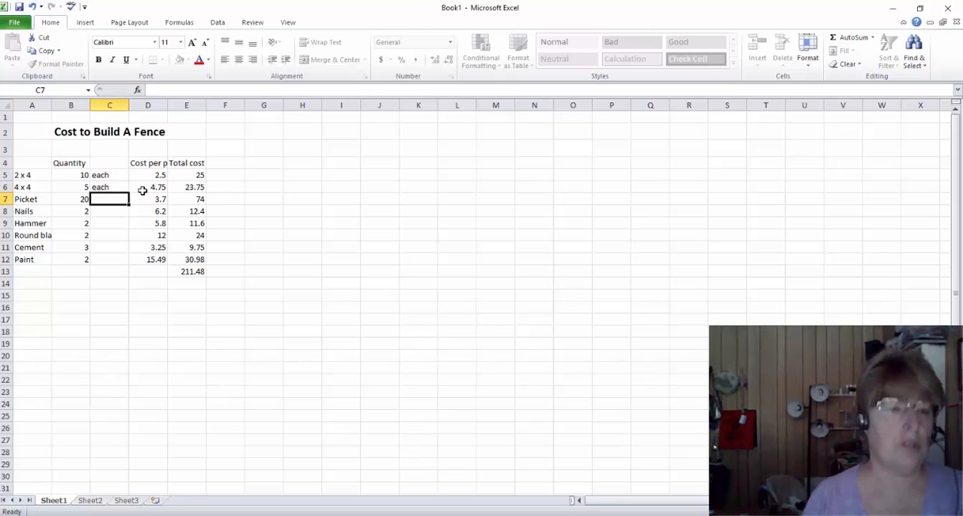
pyautogui.write('each')
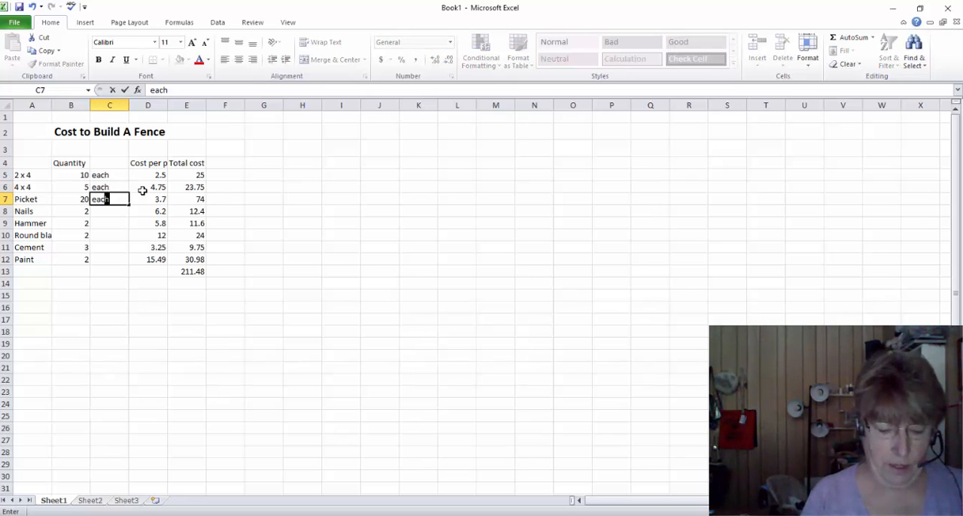
pyautogui.press('Return')
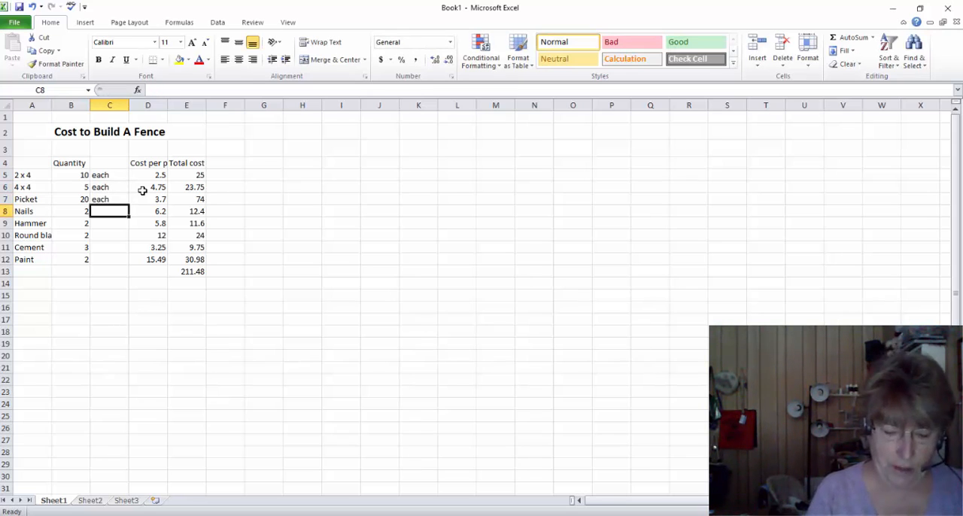
# Enter "box" as the unit for the Nails row and "each" for the Hammer row
pyautogui.write('box')
pyautogui.press('Return')
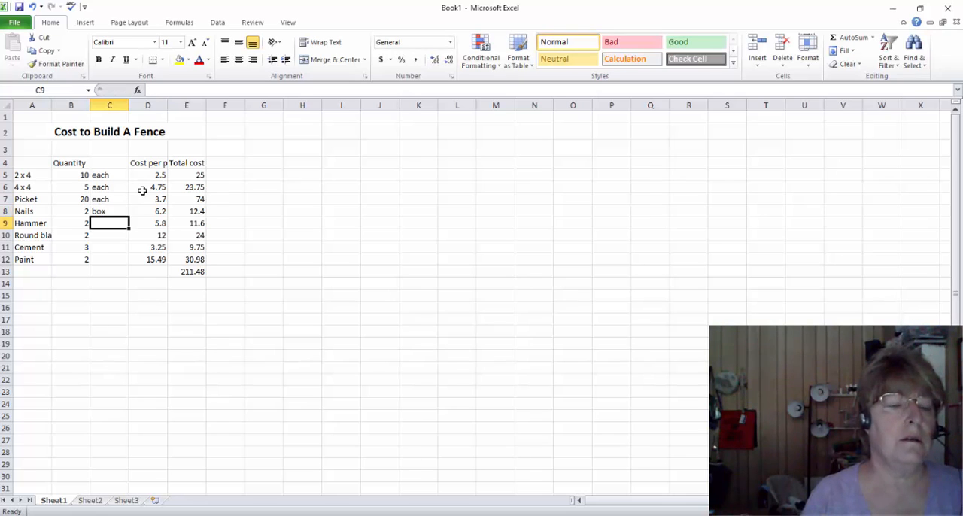
pyautogui.write('each')
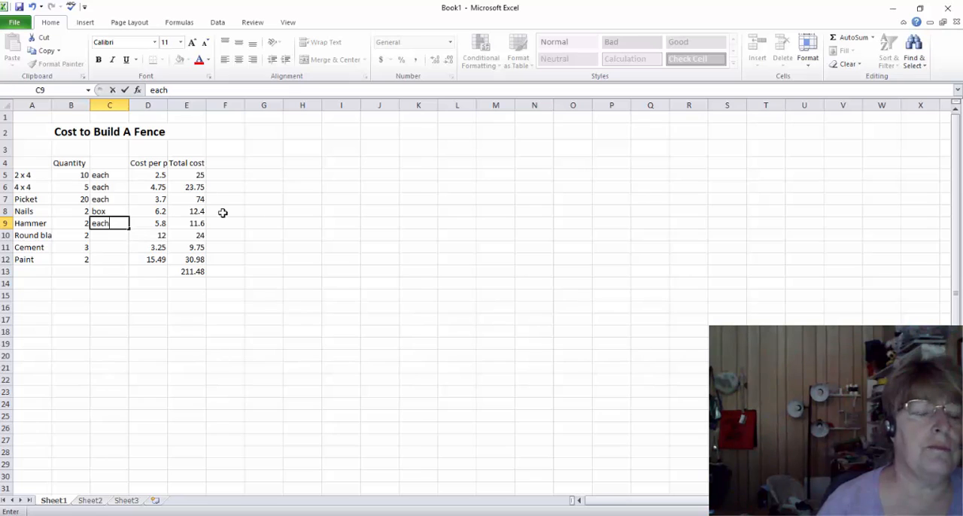
pyautogui.click(274, 213)
# Fill the Hammer row's "each" unit down through C10 and C11 for the shovel and Cement rows
pyautogui.click(129, 225)
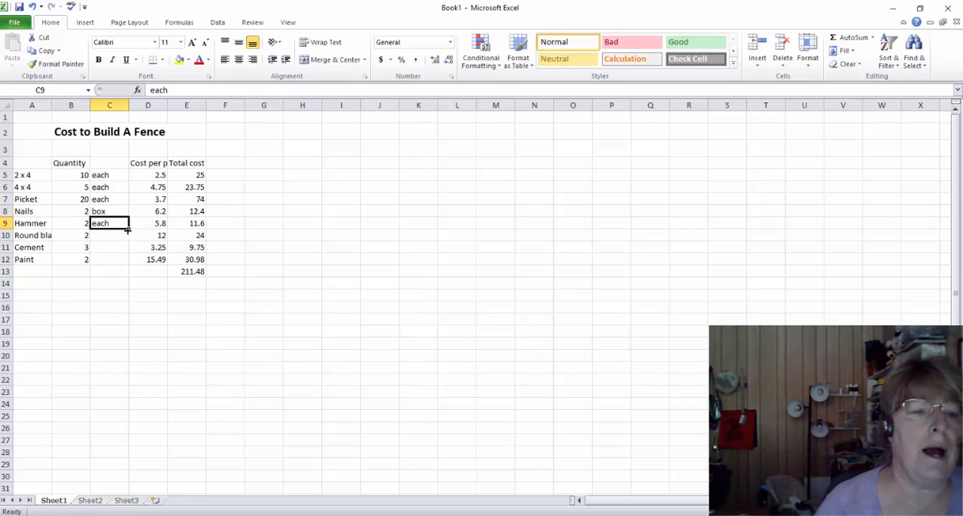
pyautogui.click(128, 229)
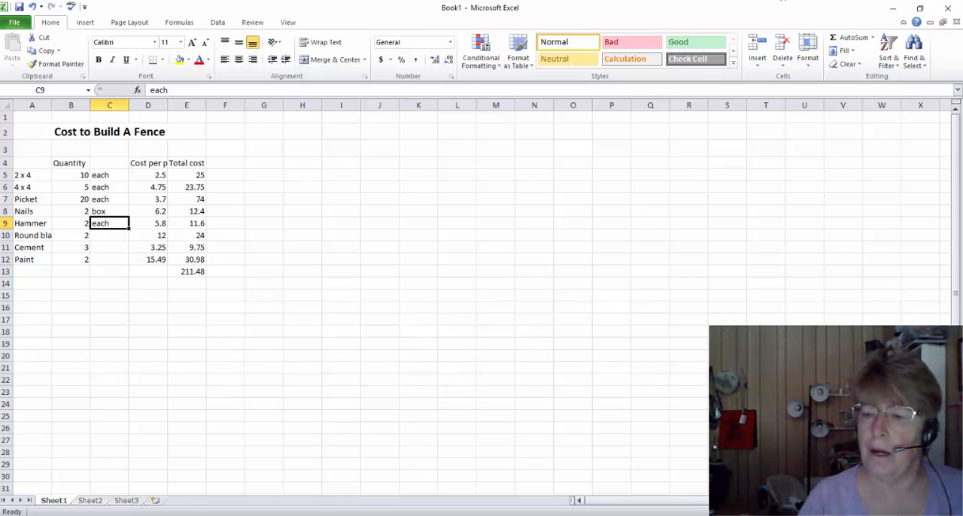
pyautogui.click(946, 511)
pyautogui.click(946, 512)
pyautogui.click(946, 511)
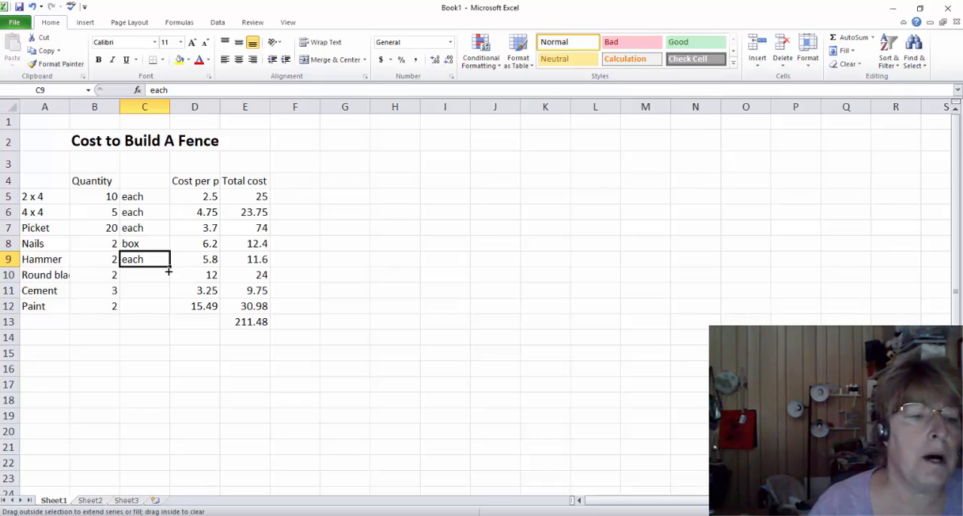
pyautogui.moveTo(167, 277); pyautogui.dragTo(165, 295)
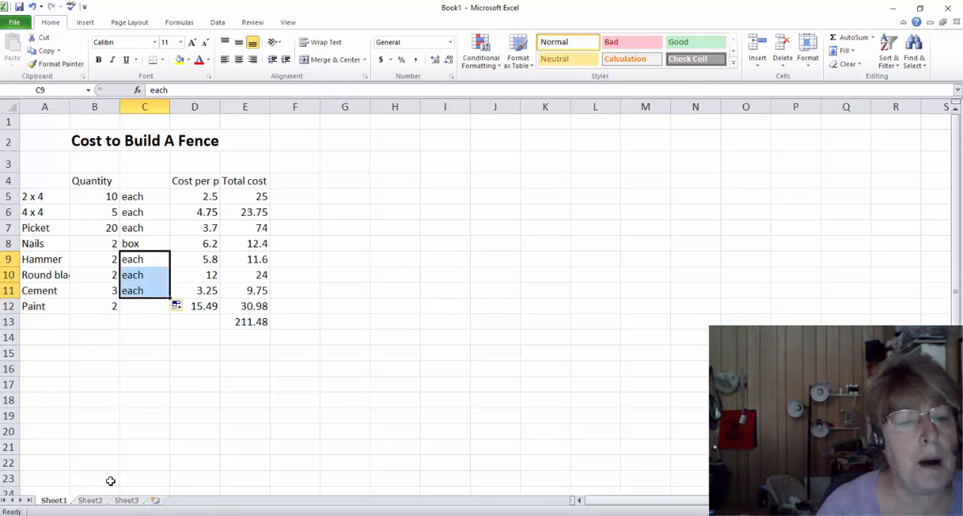
# Enter "gallon" as the unit for the Paint row in C12
pyautogui.press('ctrl')
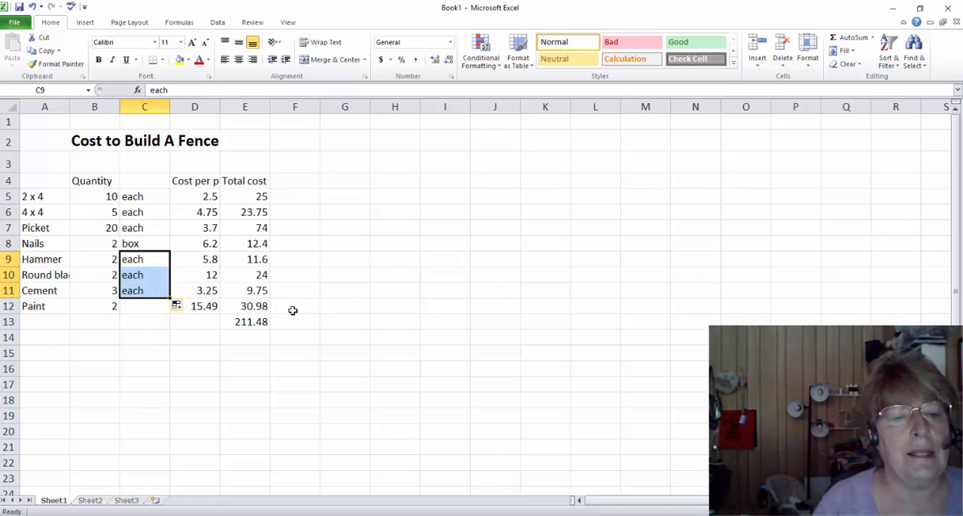
pyautogui.click(131, 309)
pyautogui.write('gallon')
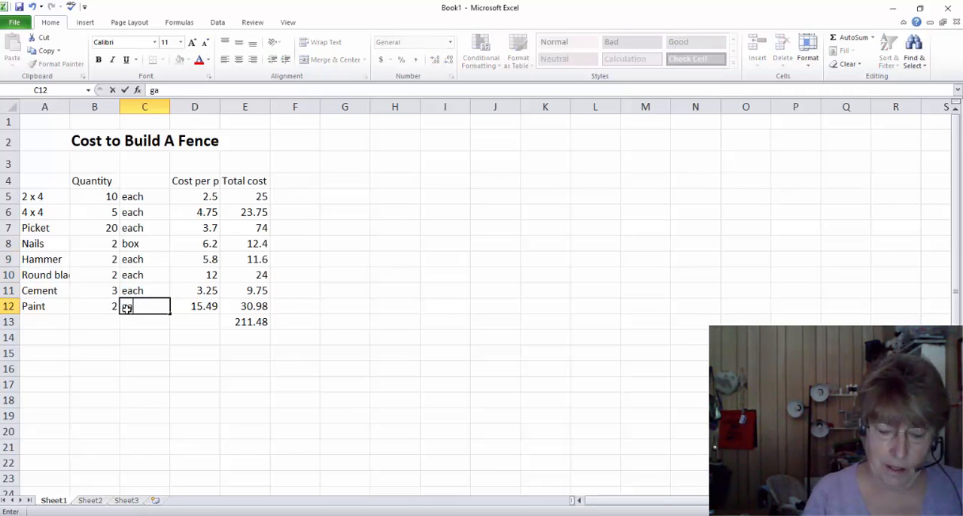
pyautogui.press('Return')
pyautogui.press('Up')
pyautogui.press('Up')
pyautogui.press('Up')
pyautogui.press('Up')
pyautogui.press('Up')
pyautogui.press('Up')
pyautogui.press('Up')
pyautogui.press('Up')
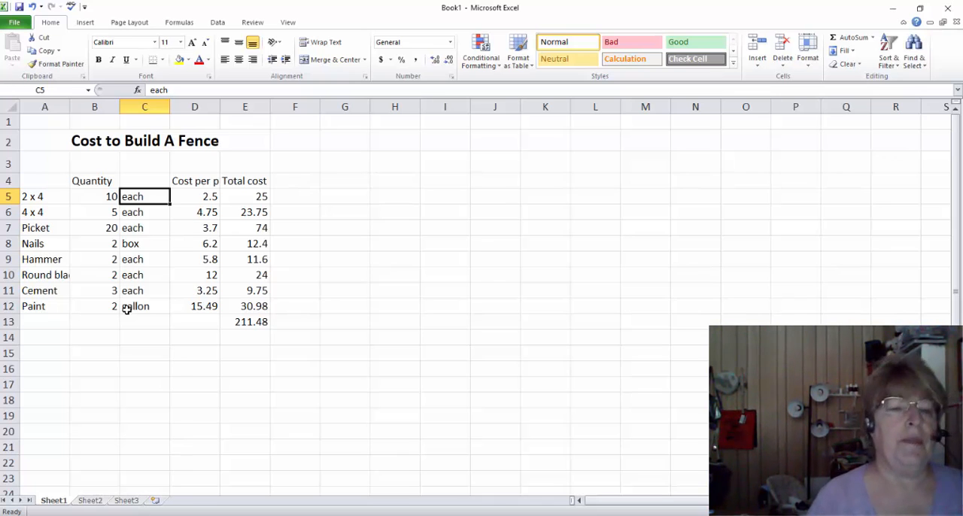
# Wrap the text of the "Cost per piece" heading in D4
pyautogui.click(92, 146)
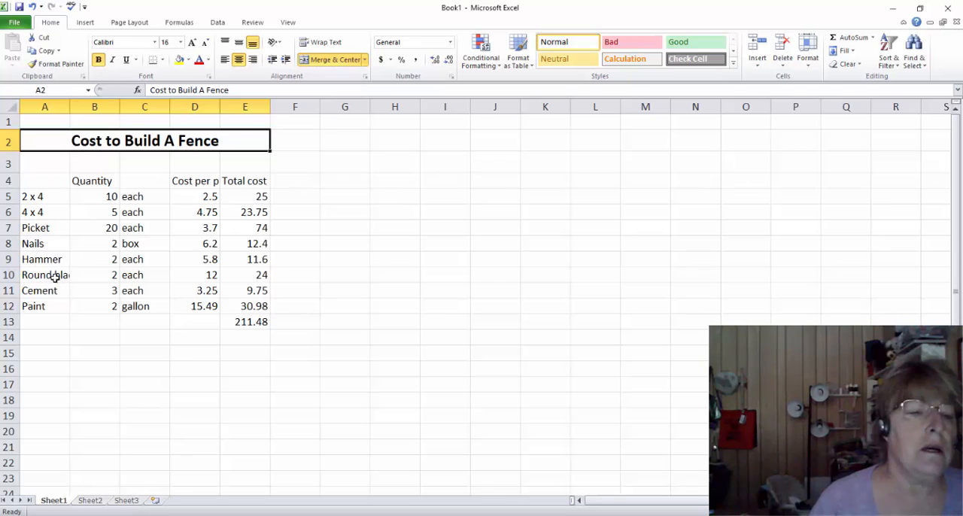
pyautogui.click(210, 183)
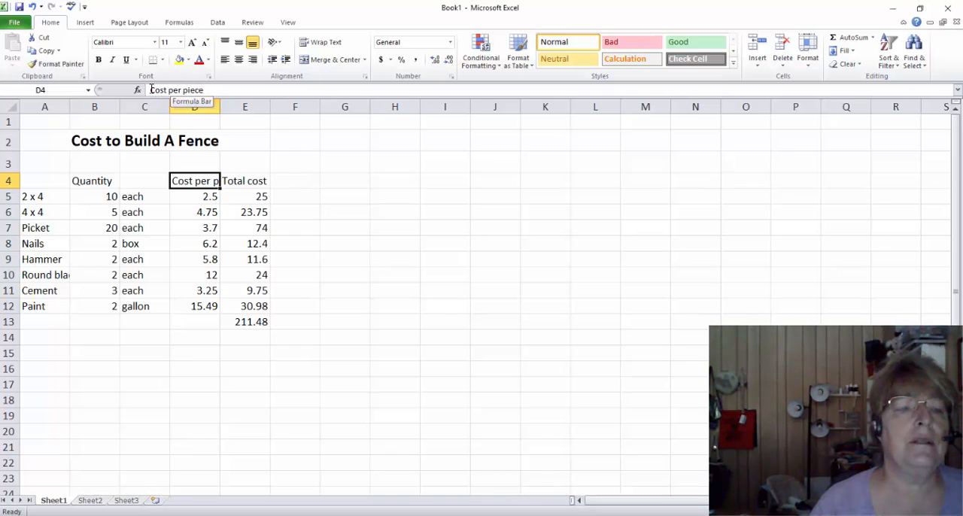
pyautogui.moveTo(151, 89); pyautogui.dragTo(213, 89)
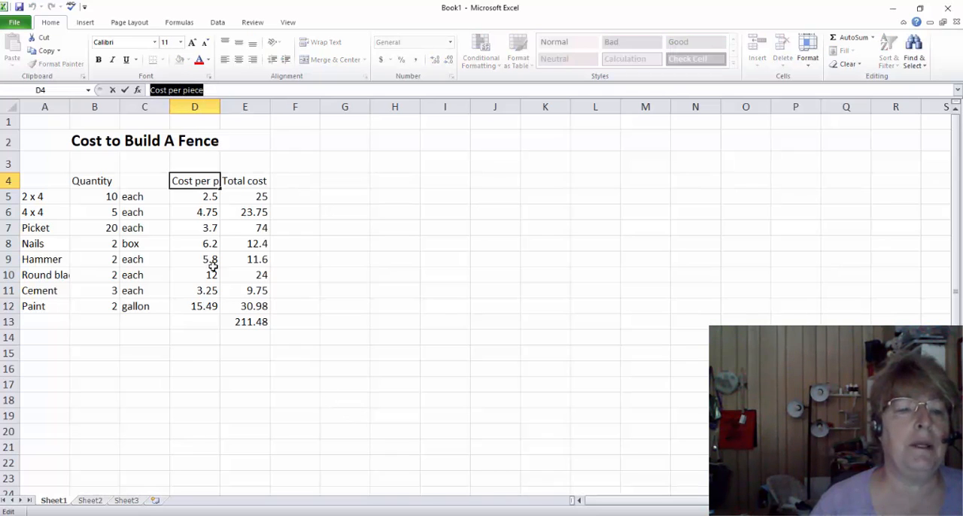
pyautogui.doubleClick(208, 182)
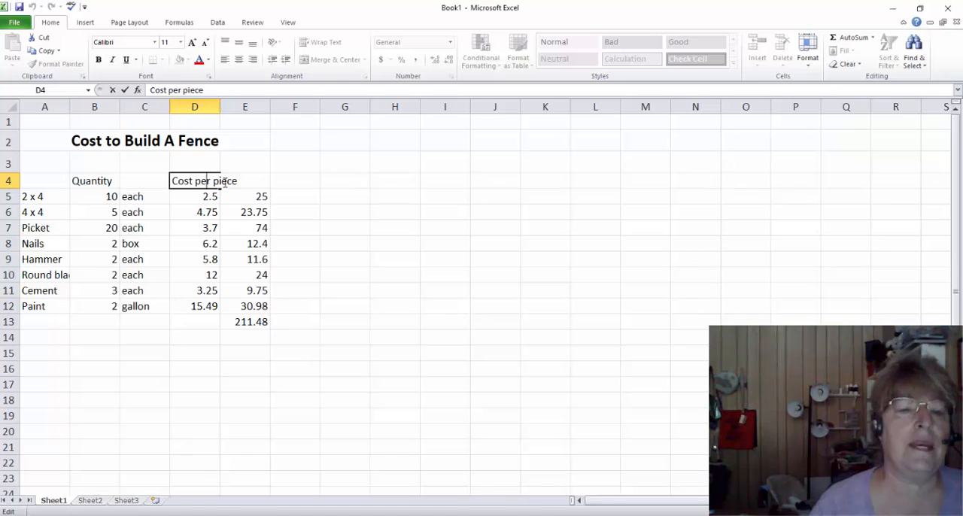
pyautogui.click(273, 208)
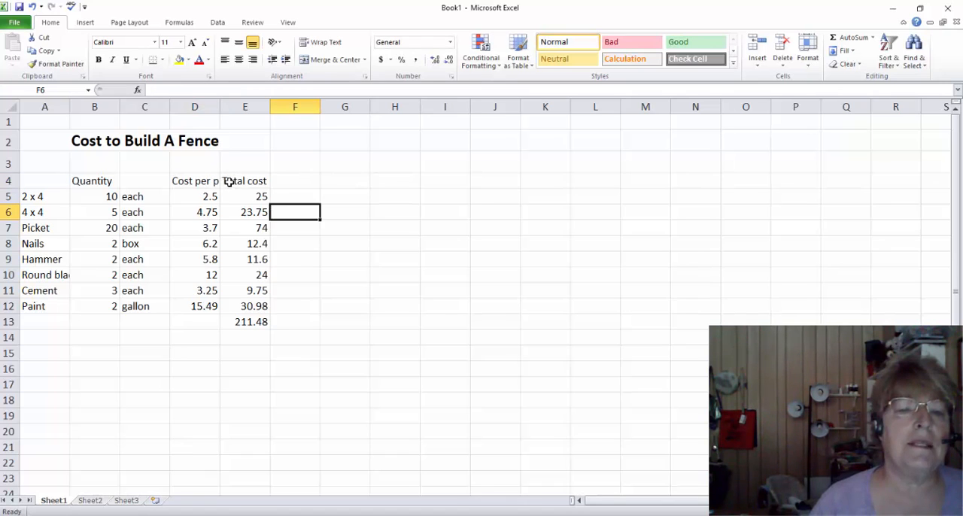
pyautogui.click(227, 180)
pyautogui.click(209, 183)
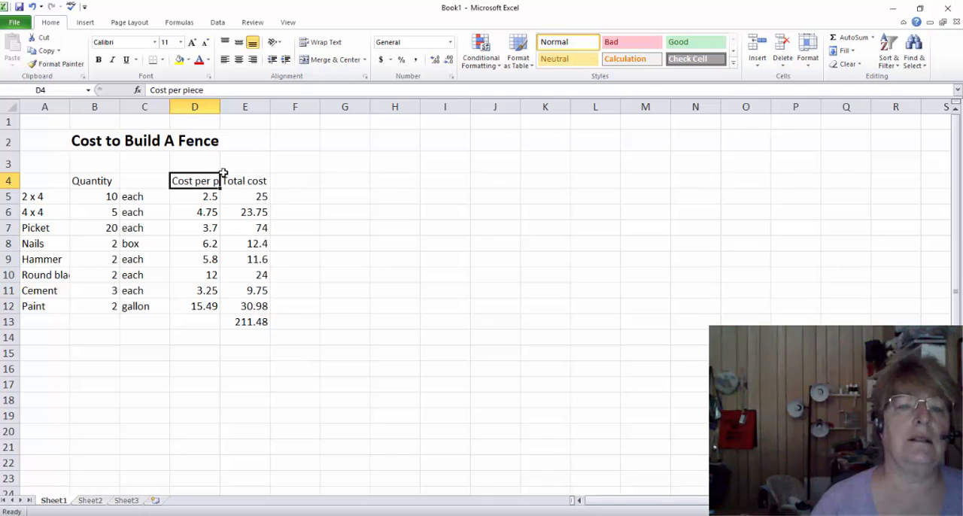
pyautogui.click(328, 46)
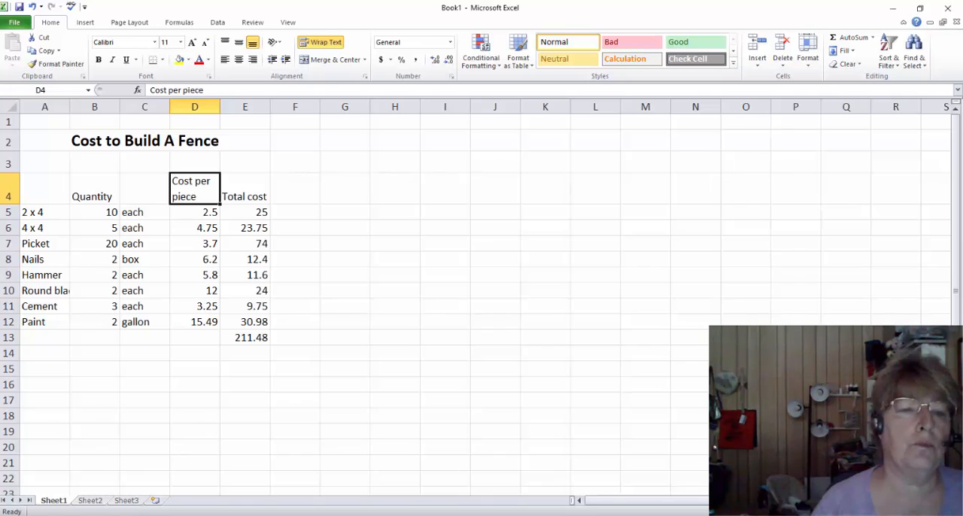
# Try merging and centering the Round blade Shovel label in A10 with wrapped text, and undo both changes
pyautogui.click(45, 292)
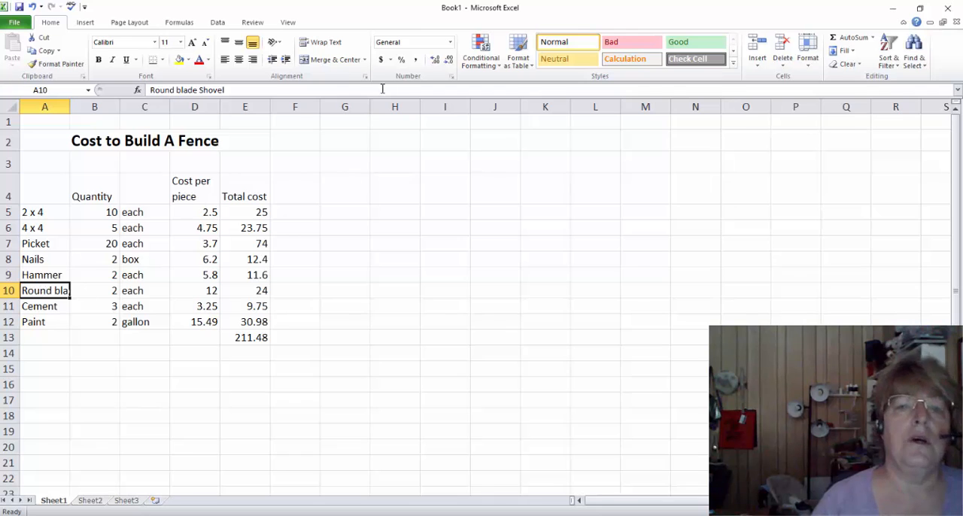
pyautogui.click(333, 64)
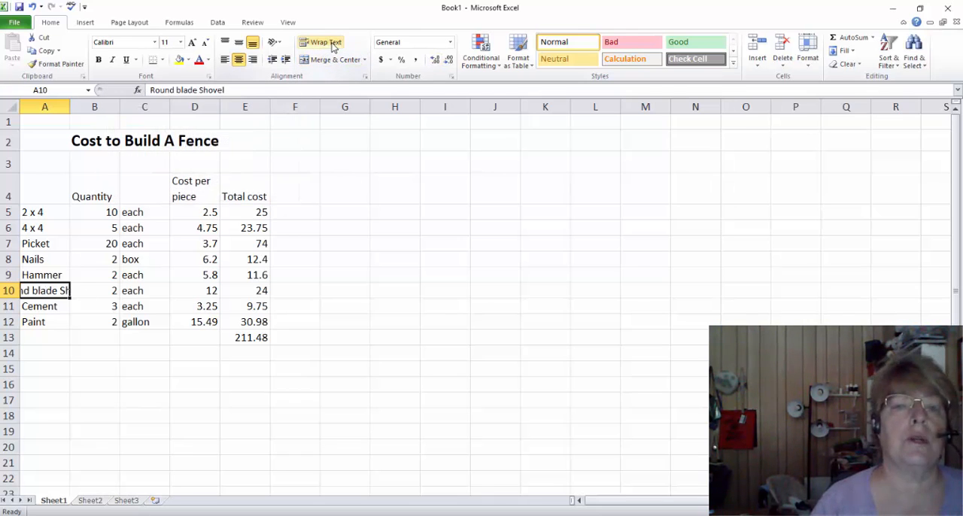
pyautogui.click(331, 43)
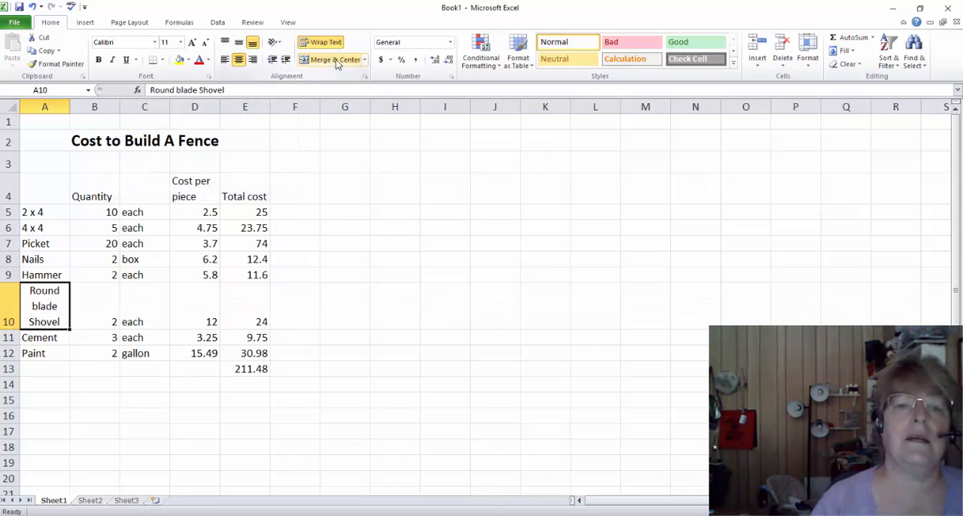
pyautogui.click(365, 62)
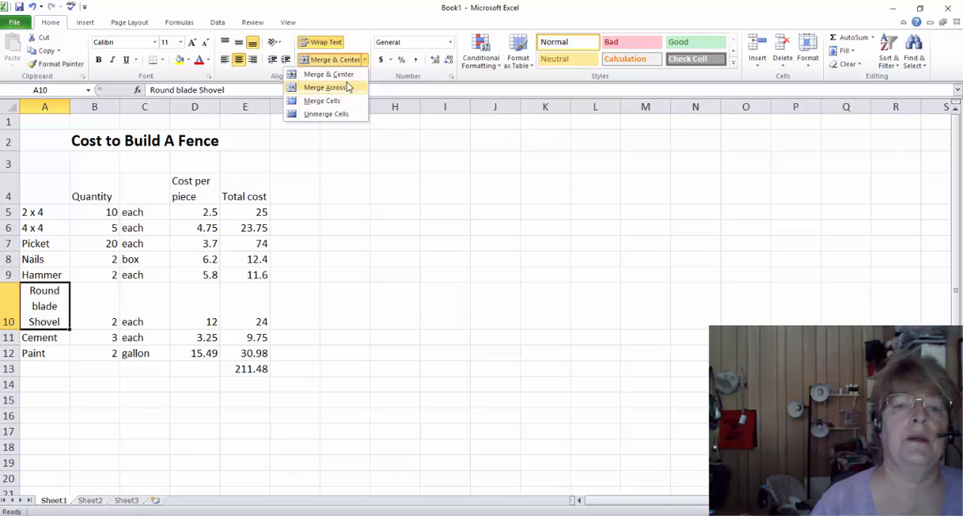
pyautogui.click(361, 220)
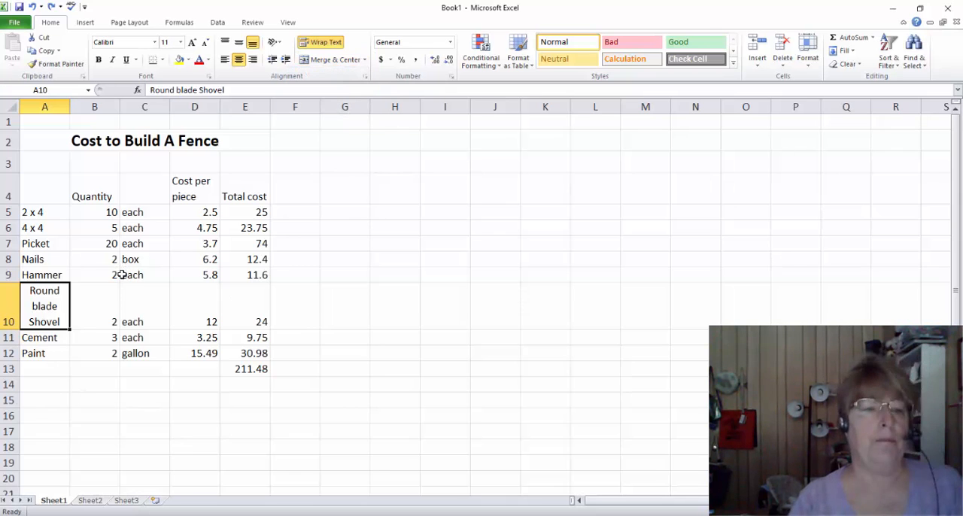
pyautogui.hotkey('ctrl', 'z')
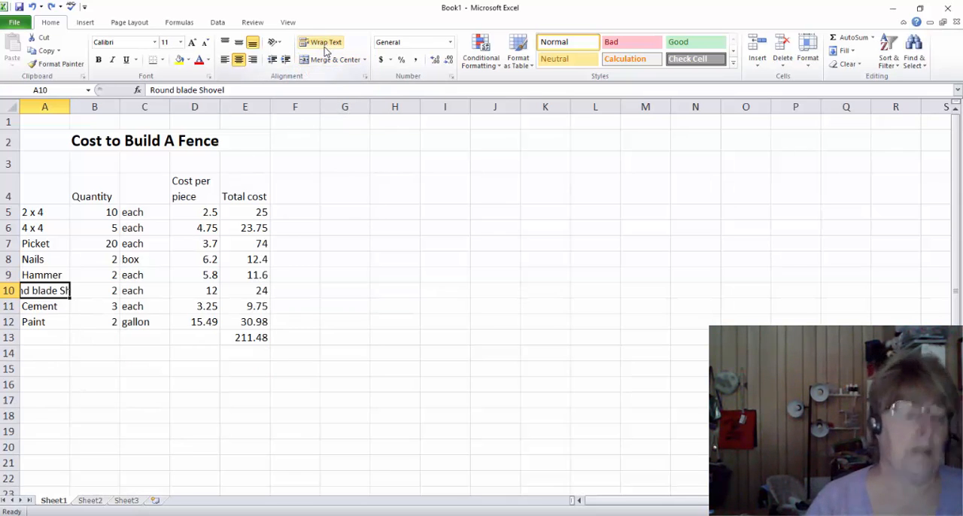
pyautogui.hotkey('ctrl', 'z')
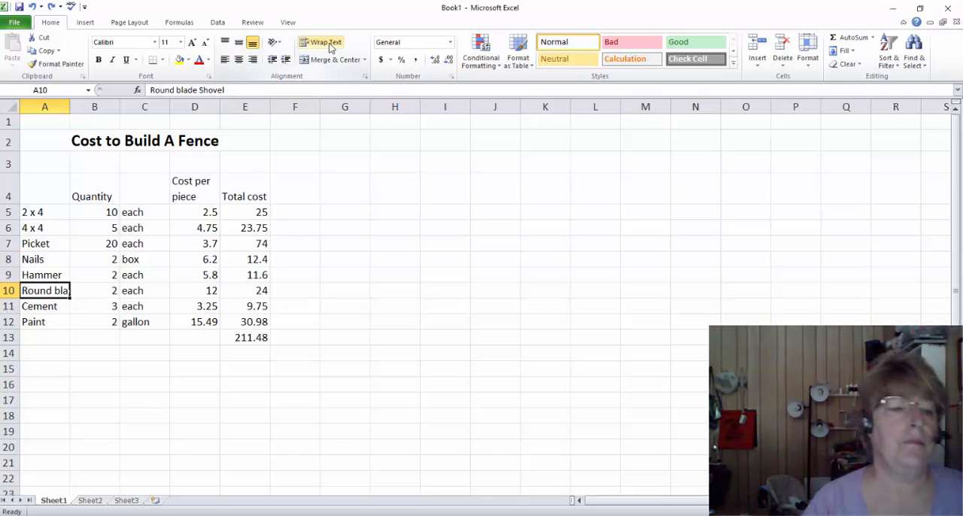
# Wrap the text of the Round blade Shovel label in A10
pyautogui.click(328, 47)
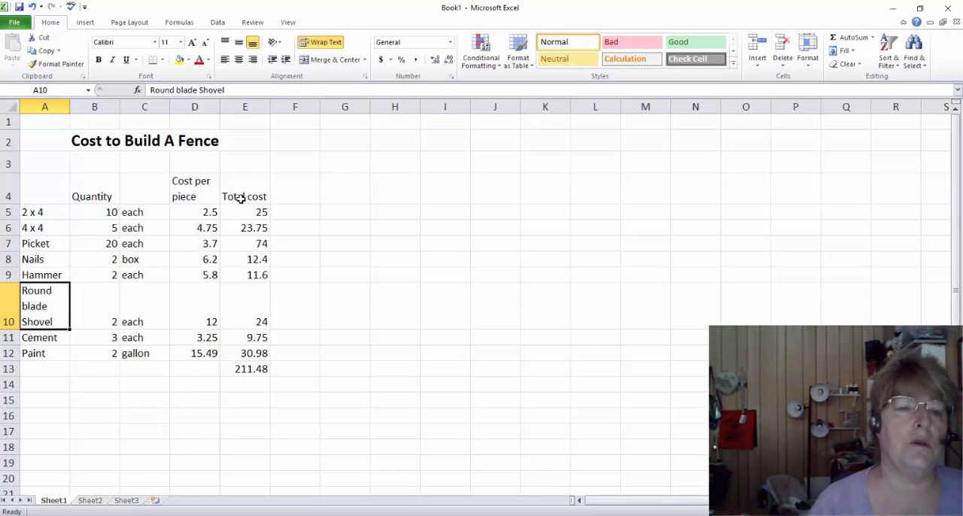
# Set the text orientation of the column headings in B4:E4 to about 61 degrees in the cell alignment settings
pyautogui.click(92, 190)
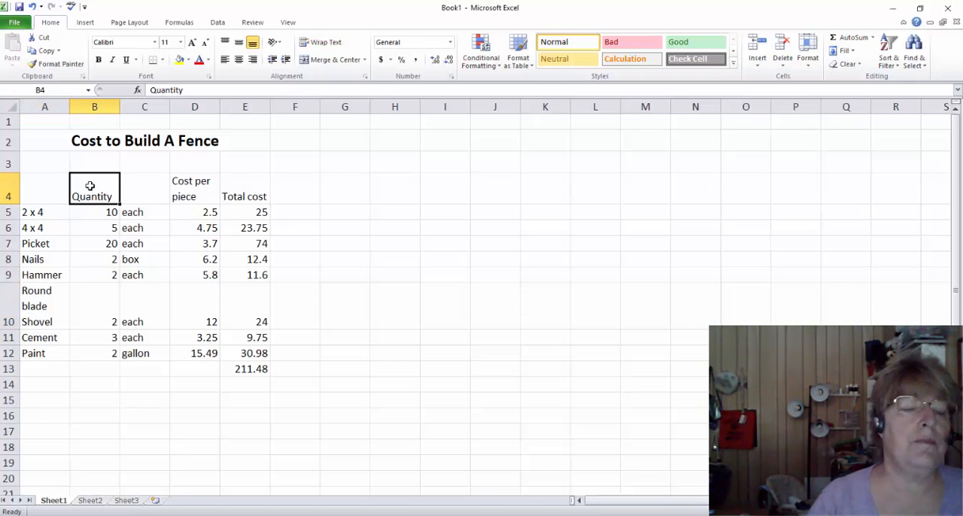
pyautogui.moveTo(90, 186); pyautogui.dragTo(240, 180)
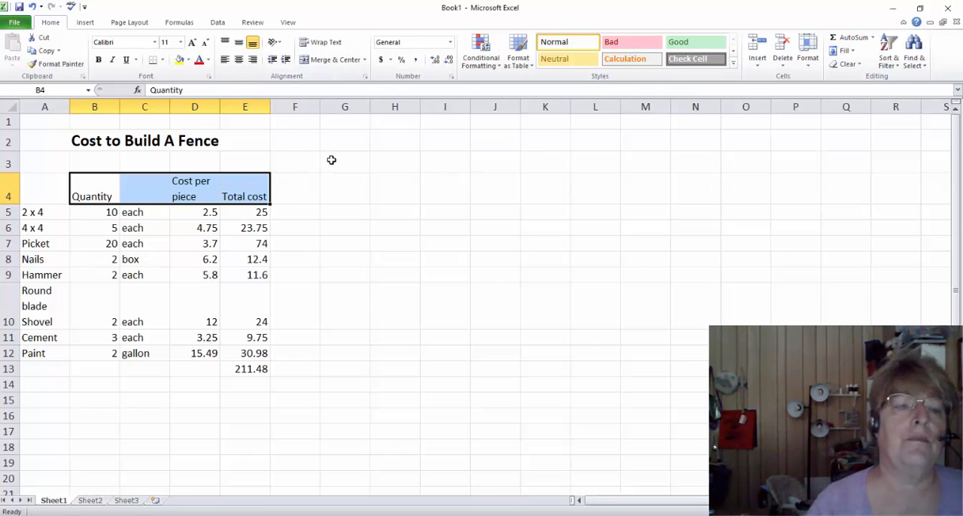
pyautogui.click(277, 42)
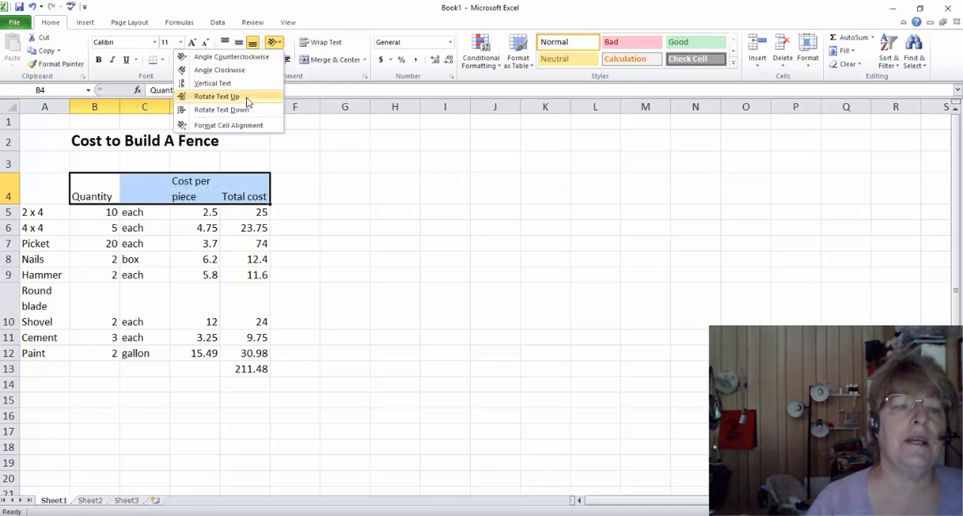
pyautogui.click(254, 128)
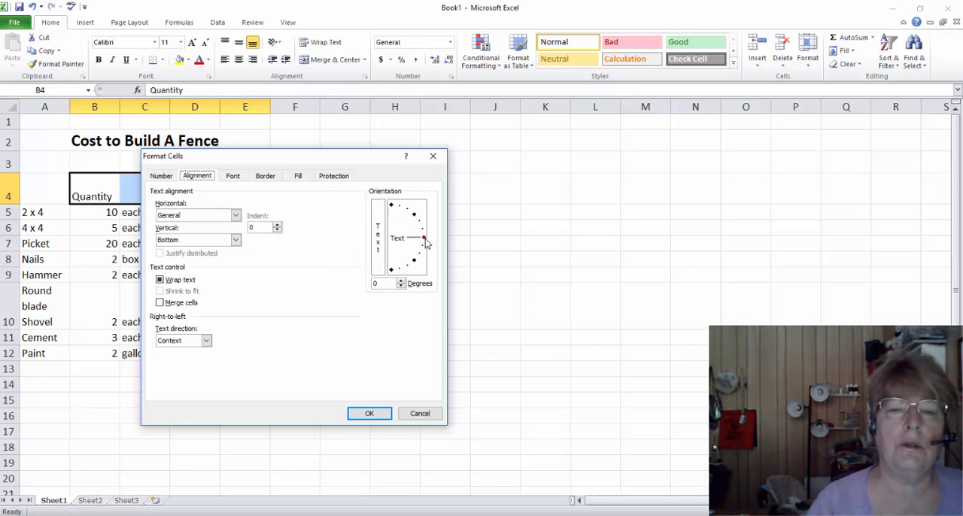
pyautogui.moveTo(424, 238); pyautogui.dragTo(412, 204)
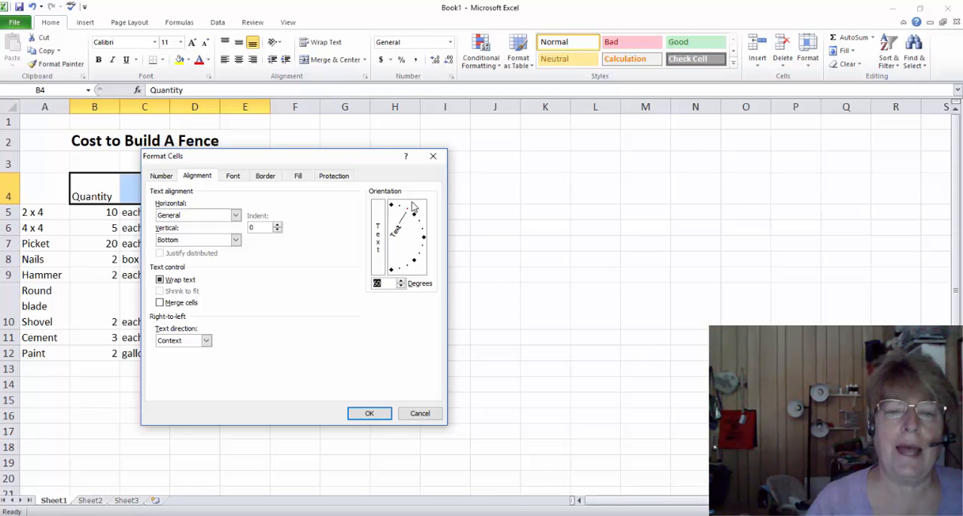
pyautogui.click(385, 285)
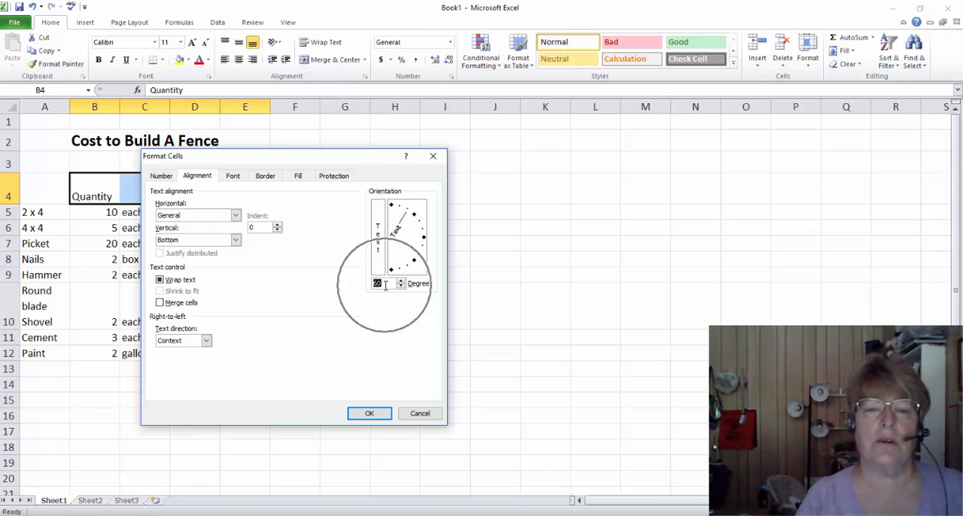
pyautogui.click(387, 284)
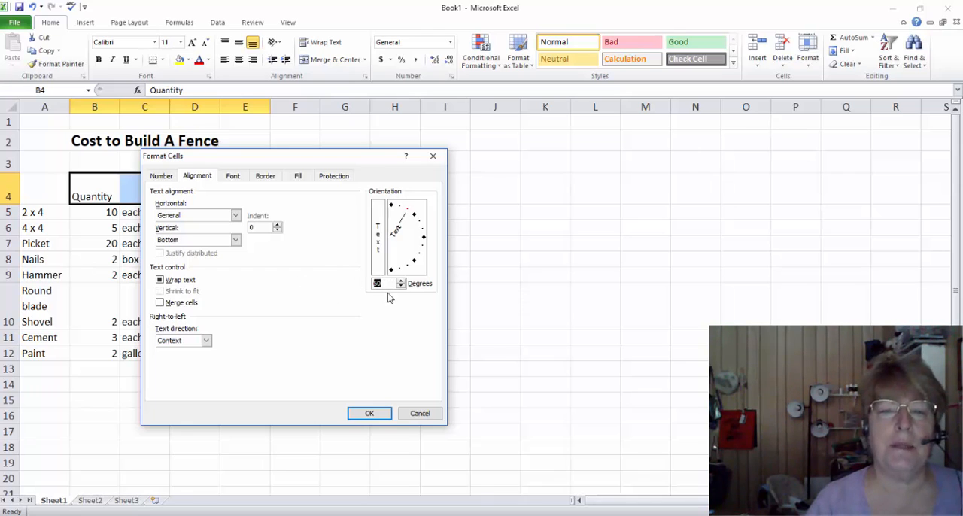
pyautogui.moveTo(409, 215)
pyautogui.mouseDown()
pyautogui.moveTo(412, 208)
pyautogui.moveTo(418, 222)
pyautogui.moveTo(408, 206)
pyautogui.mouseUp()
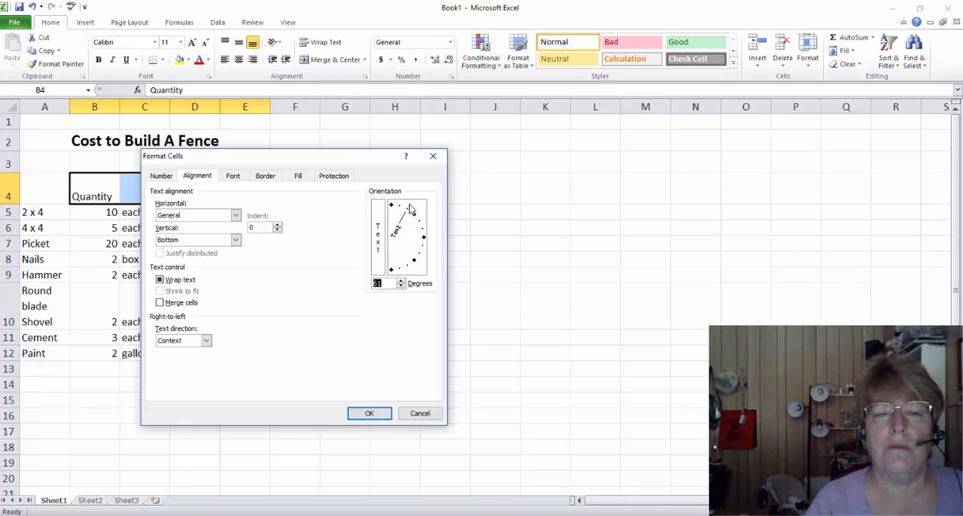